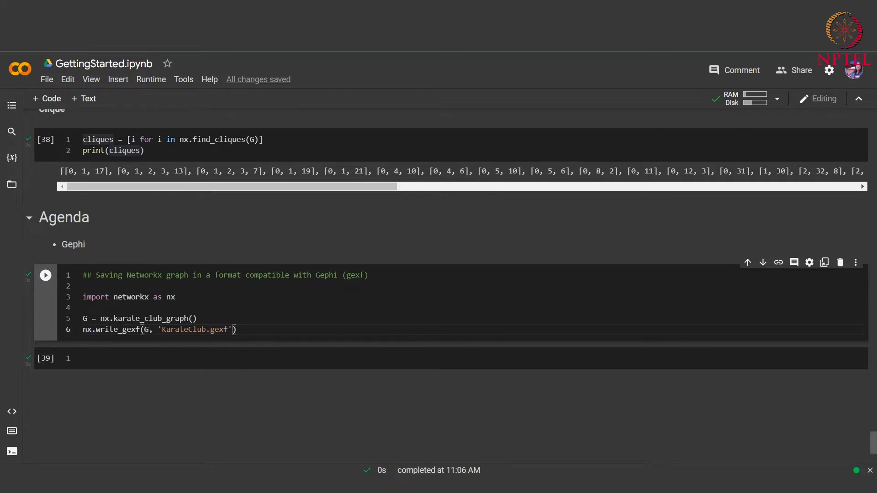
Step: Run the code cell that exports the NetworkX karate club graph to KarateClub.gexf
{"action": "key", "text": "shift+Return"}
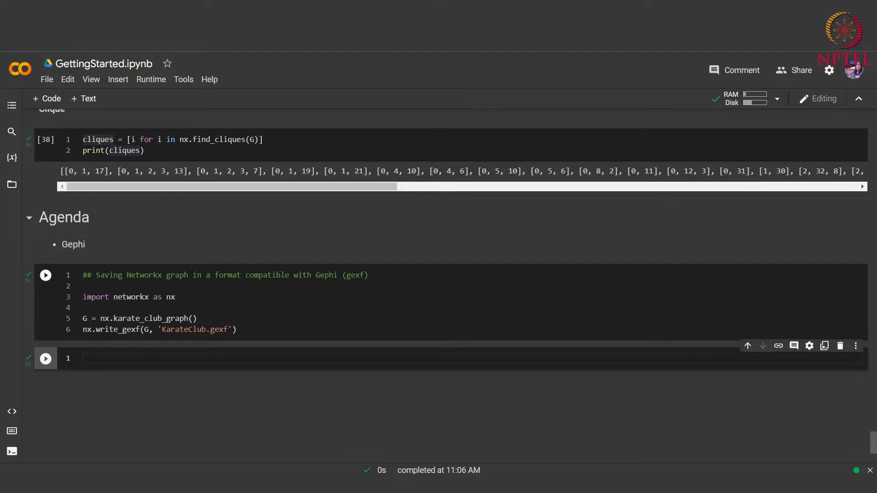
{"action": "left_click_drag", "start_coordinate": [161, 329], "coordinate": [232, 330]}
{"action": "left_click", "coordinate": [246, 329]}
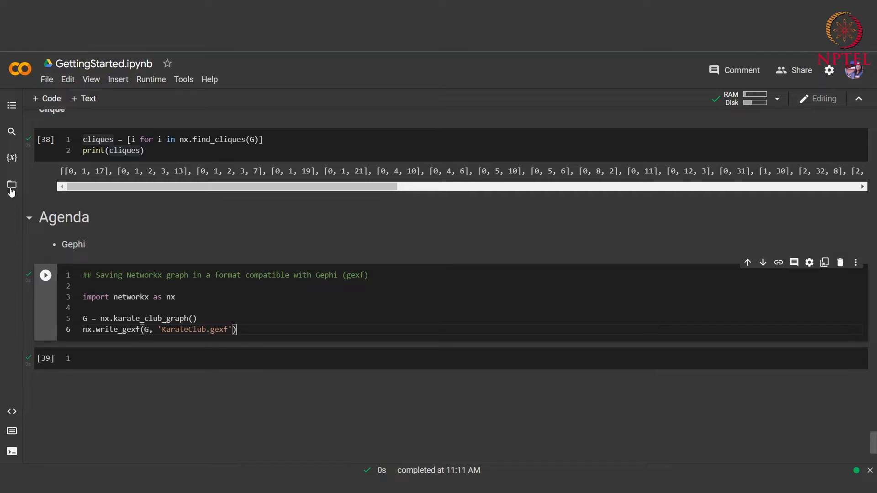
Step: Download KarateClub.gexf from the notebook's session files
{"action": "left_click", "coordinate": [11, 191]}
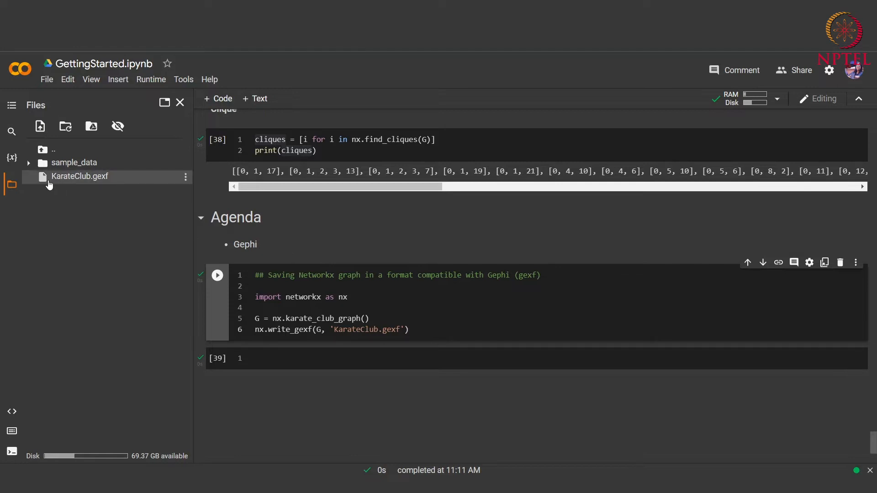
{"action": "mouse_move", "coordinate": [96, 182]}
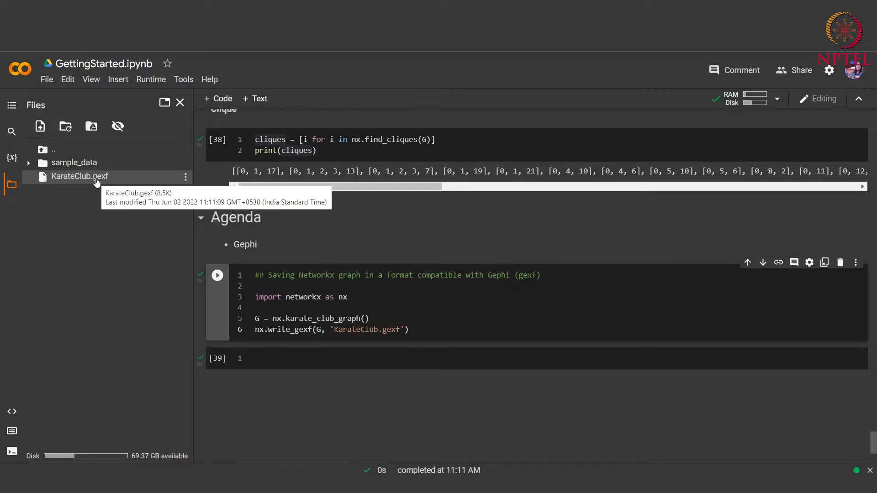
{"action": "left_click", "coordinate": [185, 177]}
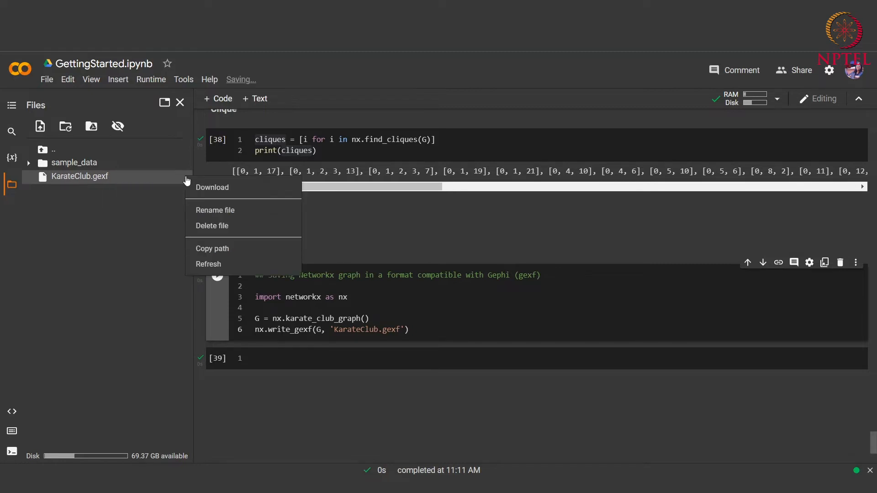
{"action": "left_click", "coordinate": [207, 191]}
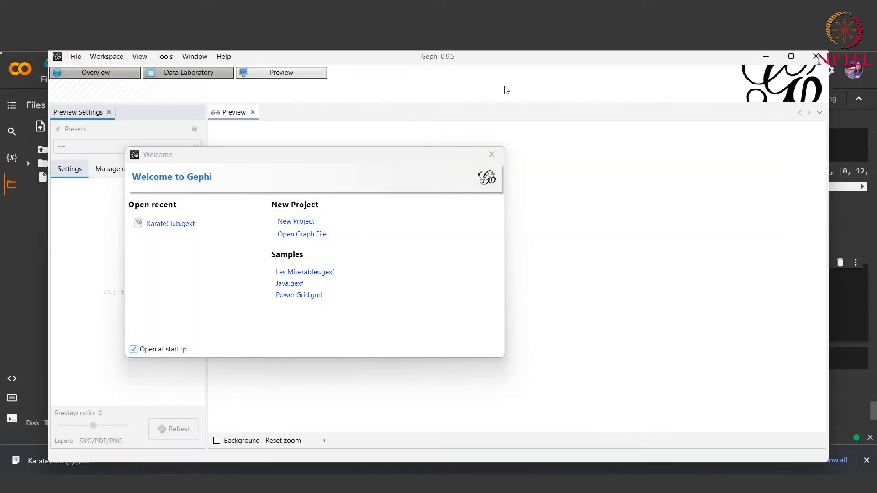
Step: Switch to Gephi in a maximized window and open the graph file KarateClub.gexf from the Downloads folder
{"action": "left_click", "coordinate": [791, 56]}
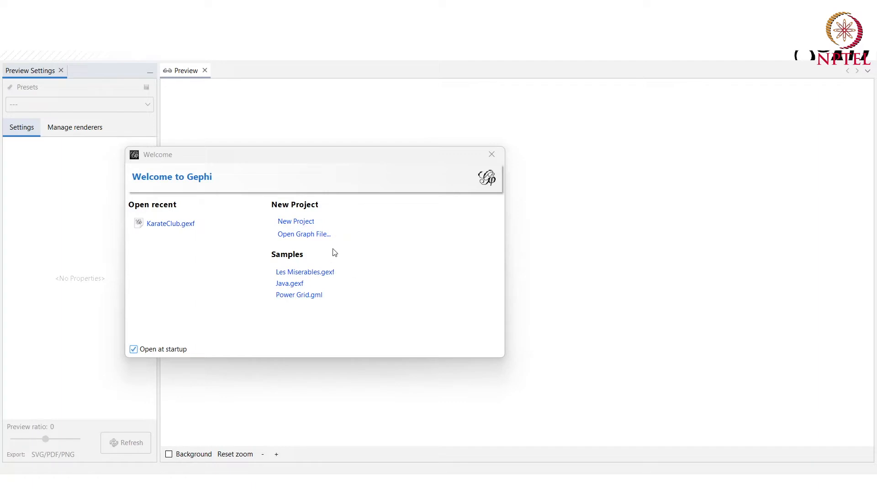
{"action": "left_click", "coordinate": [317, 234]}
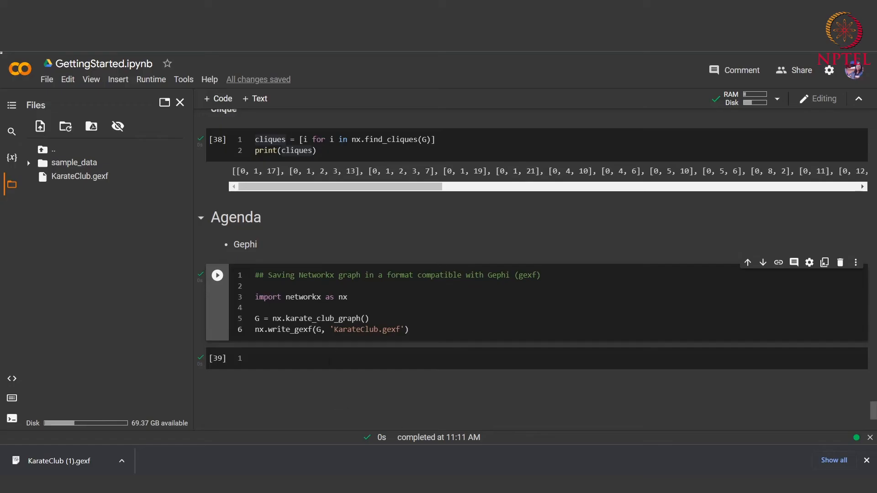
{"action": "left_click_drag", "start_coordinate": [333, 329], "coordinate": [400, 329]}
{"action": "key", "text": "ctrl+c"}
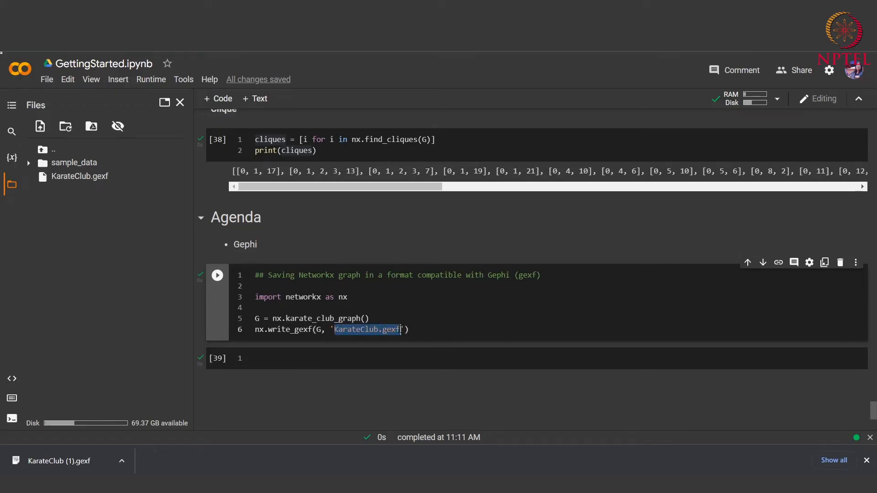
{"action": "left_click", "coordinate": [400, 330]}
{"action": "key", "text": "alt+Tab"}
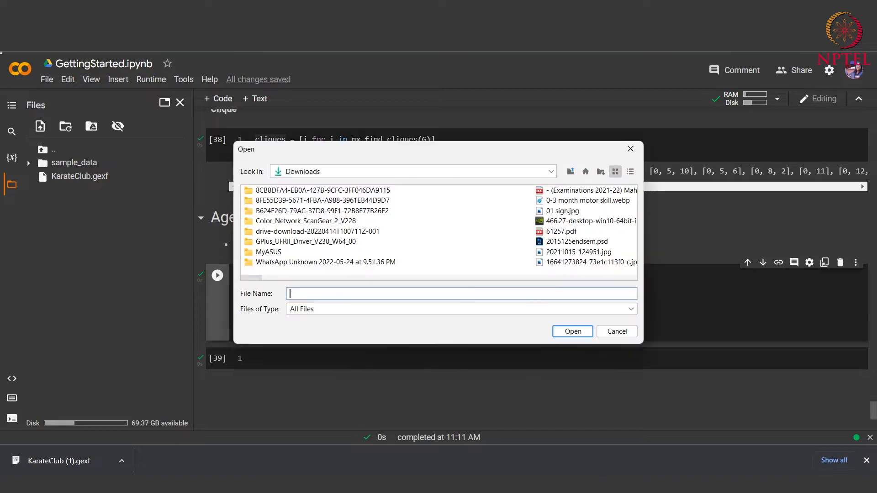
{"action": "key", "text": "ctrl+v"}
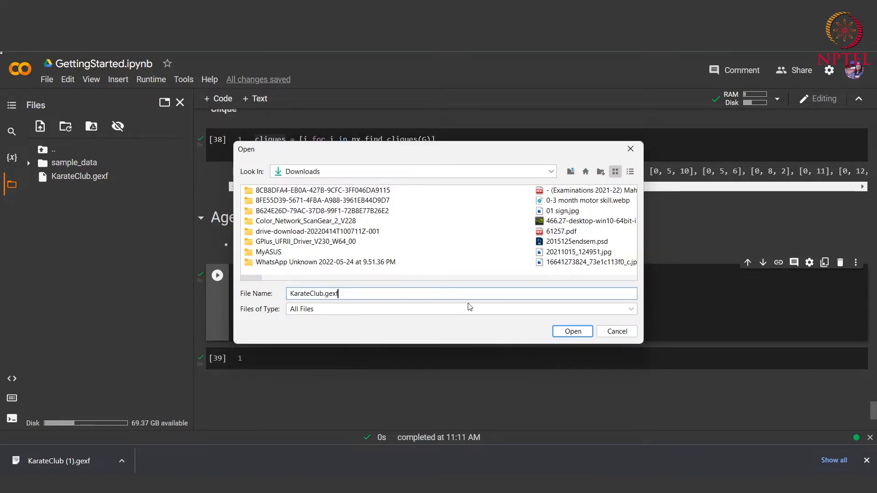
{"action": "left_click", "coordinate": [555, 332]}
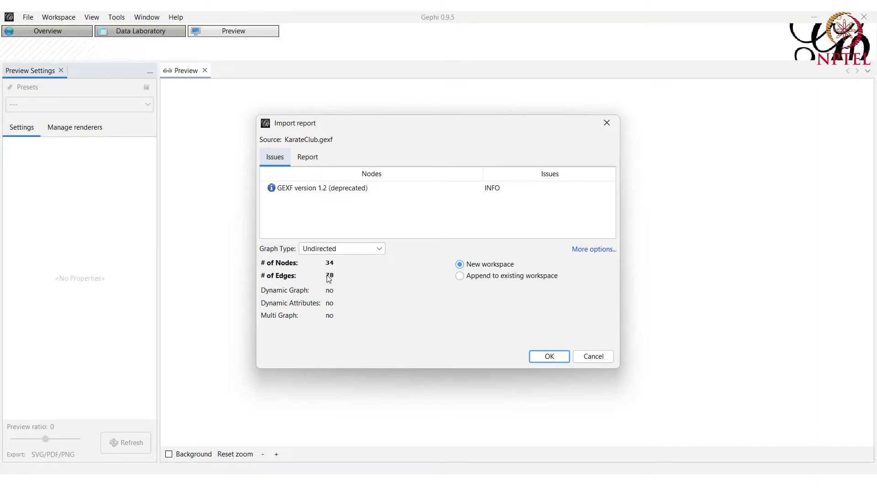
Step: Import the graph as Undirected into a new workspace
{"action": "left_click", "coordinate": [363, 250]}
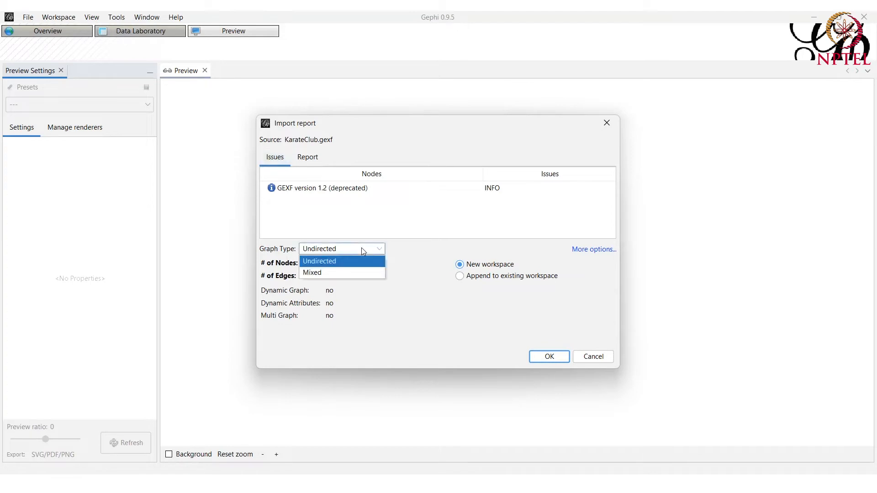
{"action": "left_click", "coordinate": [335, 261]}
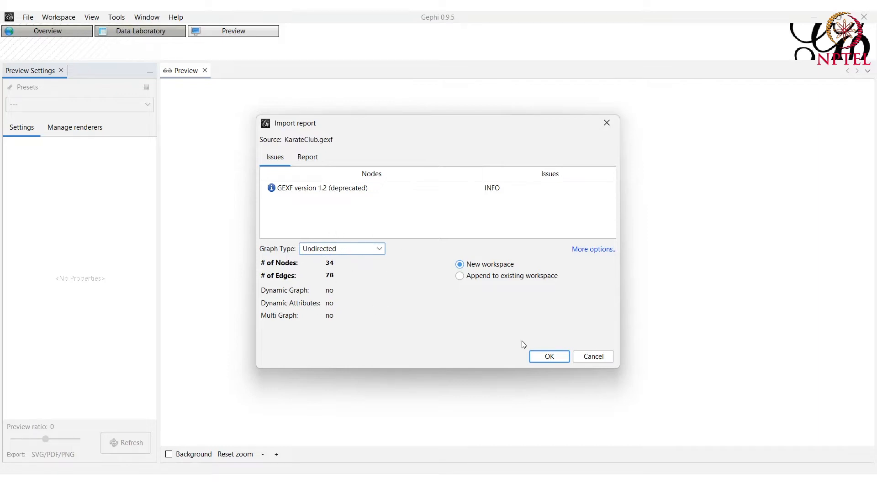
{"action": "left_click", "coordinate": [547, 360]}
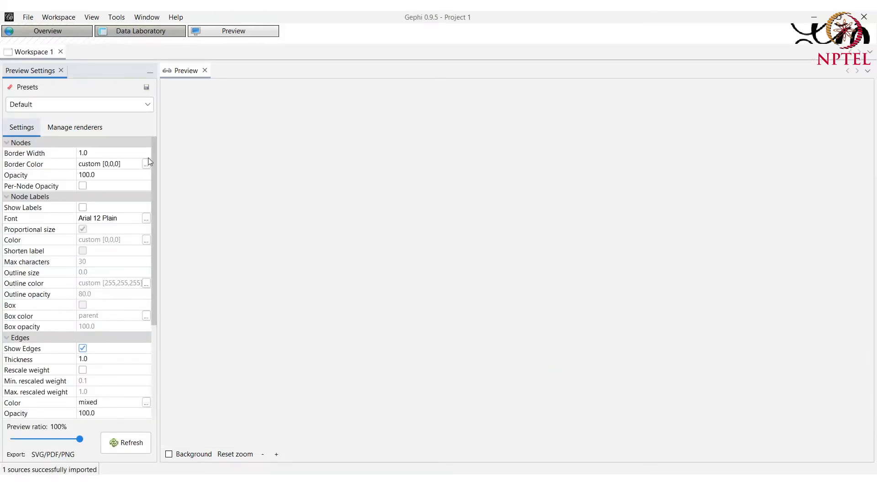
Step: Show the graph overview and run the Force Atlas layout on the network, stopping it once the nodes settle
{"action": "left_click", "coordinate": [59, 36]}
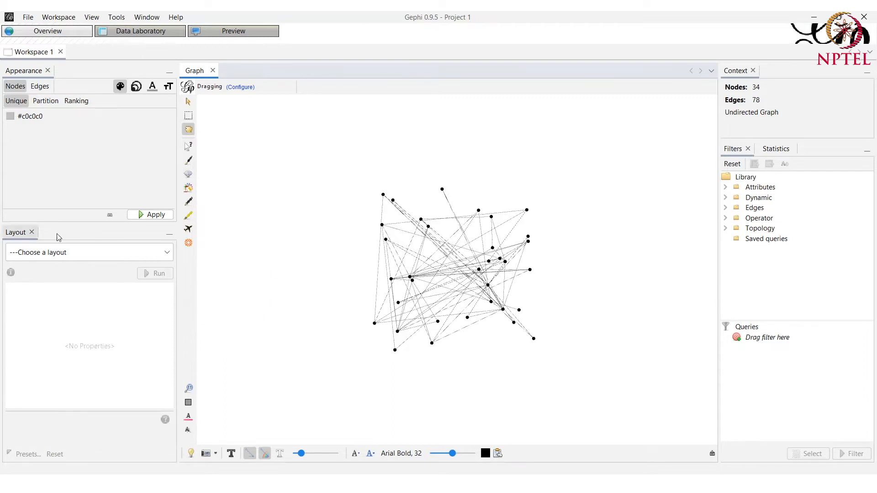
{"action": "left_click", "coordinate": [94, 253]}
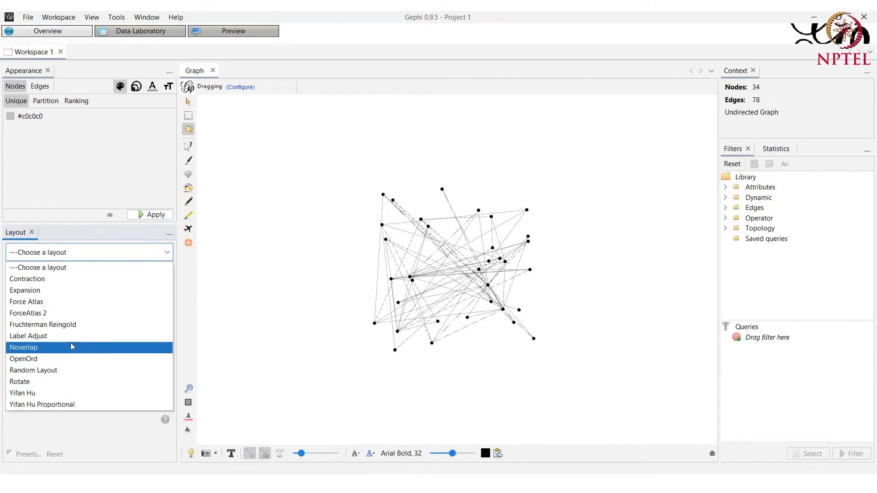
{"action": "left_click", "coordinate": [28, 304]}
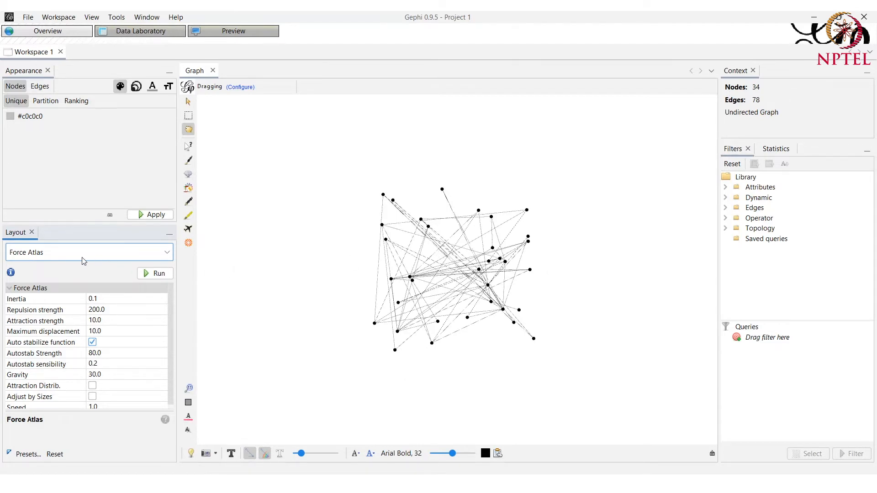
{"action": "left_click", "coordinate": [158, 274]}
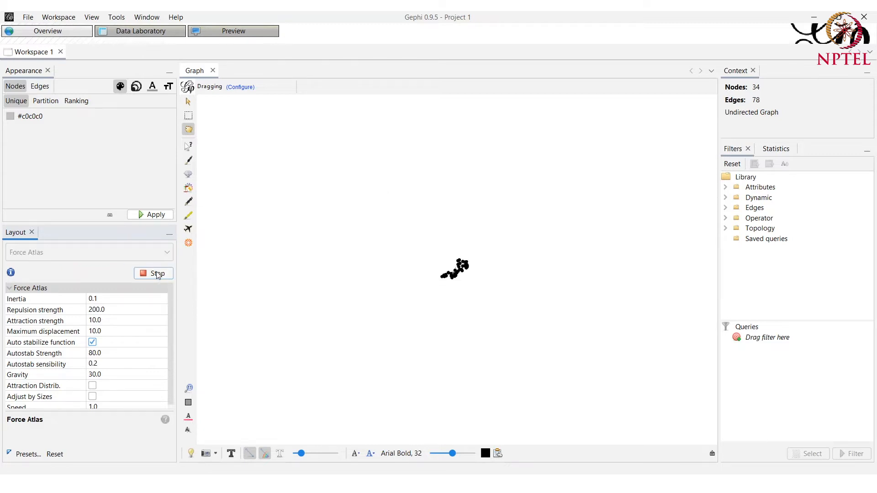
{"action": "left_click", "coordinate": [158, 274]}
{"action": "scroll", "coordinate": [539, 279], "scroll_direction": "up", "scroll_amount": 3}
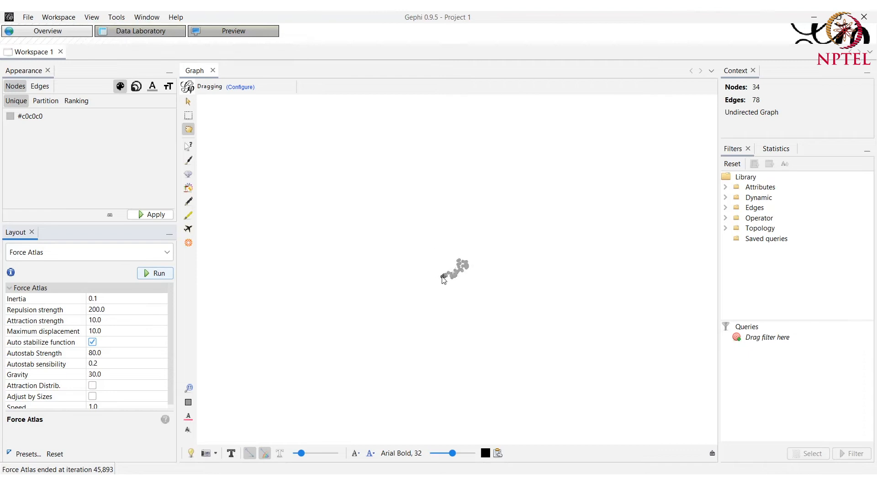
{"action": "scroll", "coordinate": [456, 311], "scroll_direction": "up", "scroll_amount": 5}
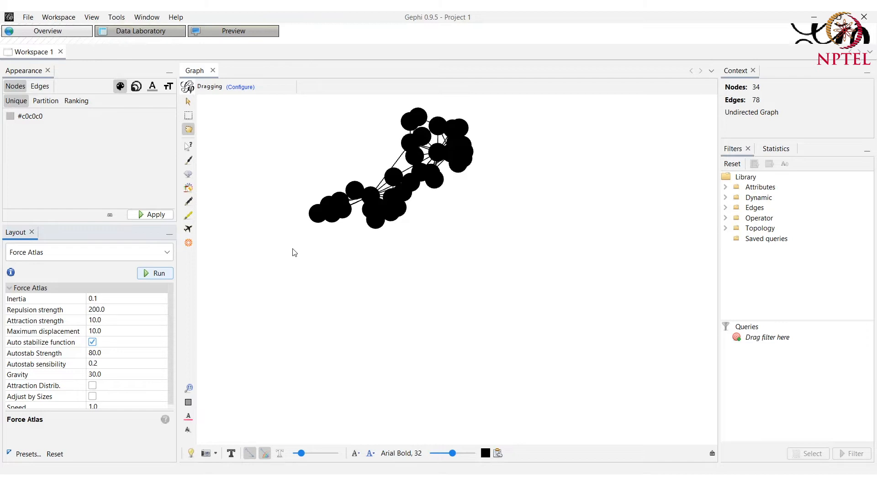
Step: Open the Force Atlas repulsion strength for editing and rerun the layout
{"action": "left_click", "coordinate": [96, 310]}
{"action": "left_click", "coordinate": [96, 310]}
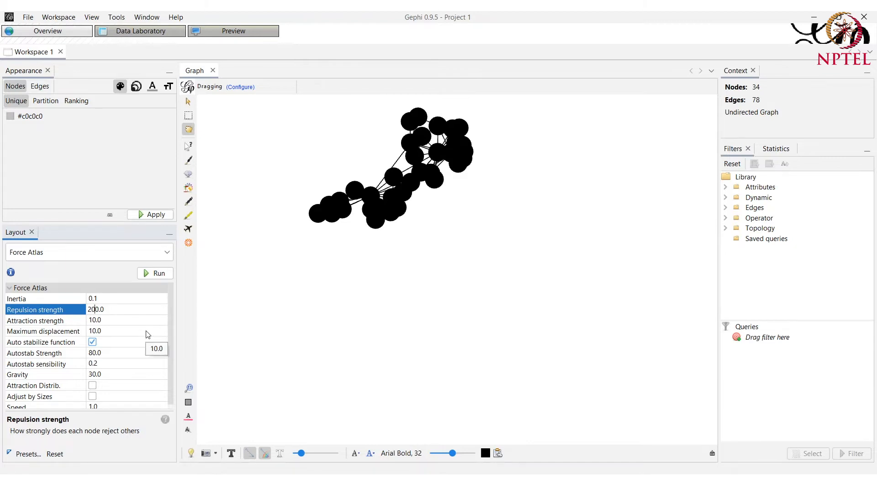
{"action": "double_click", "coordinate": [108, 312]}
{"action": "double_click", "coordinate": [110, 311]}
{"action": "left_click", "coordinate": [110, 365]}
{"action": "left_click", "coordinate": [163, 274]}
{"action": "left_click", "coordinate": [163, 273]}
{"action": "double_click", "coordinate": [96, 311]}
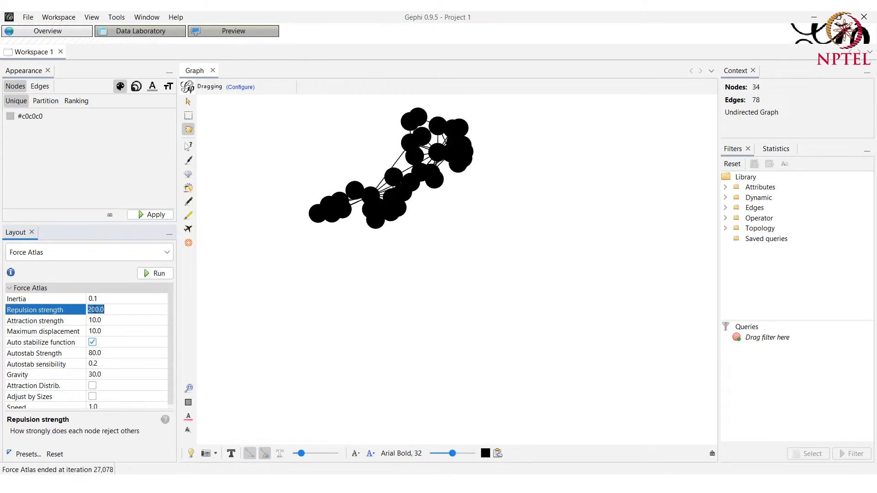
{"action": "left_click", "coordinate": [95, 310]}
{"action": "left_click", "coordinate": [117, 309]}
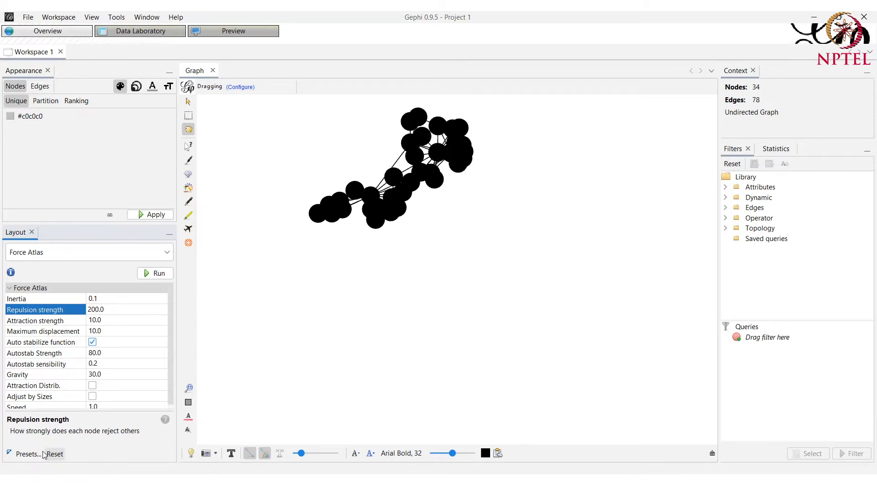
{"action": "key", "text": "Return"}
{"action": "left_click", "coordinate": [144, 273]}
{"action": "left_click", "coordinate": [143, 272]}
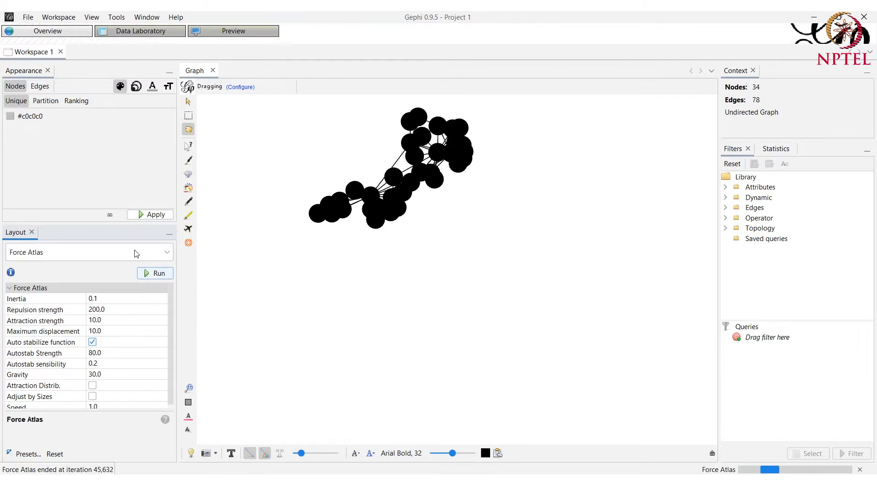
Step: Run the Fruchterman Reingold layout with area 10000, gravity 10 and speed 1, center the graph, and stop the layout
{"action": "left_click", "coordinate": [135, 252]}
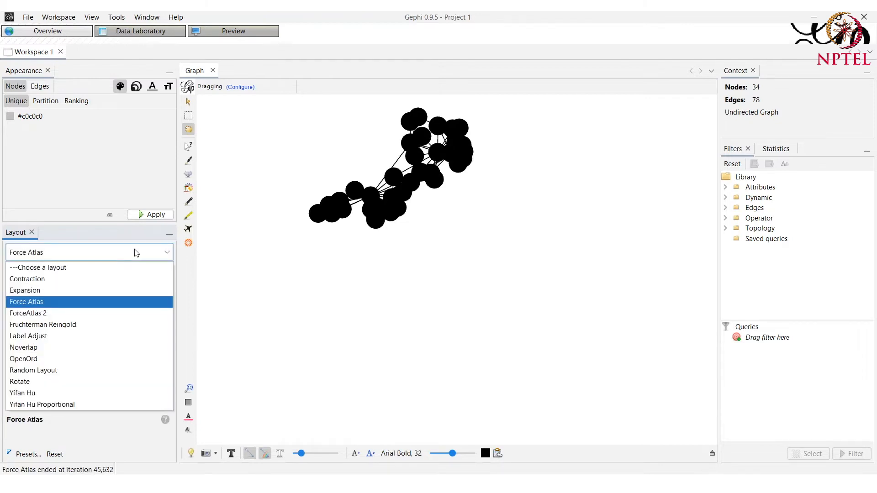
{"action": "left_click", "coordinate": [60, 325]}
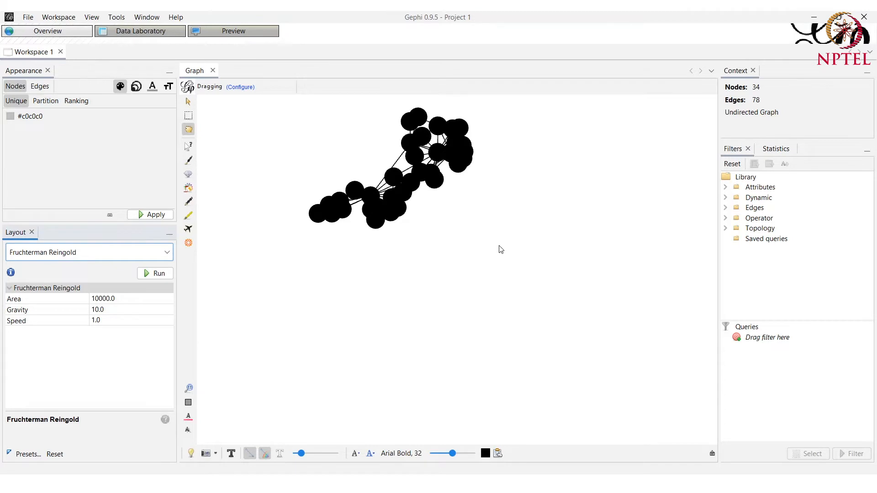
{"action": "left_click", "coordinate": [157, 275]}
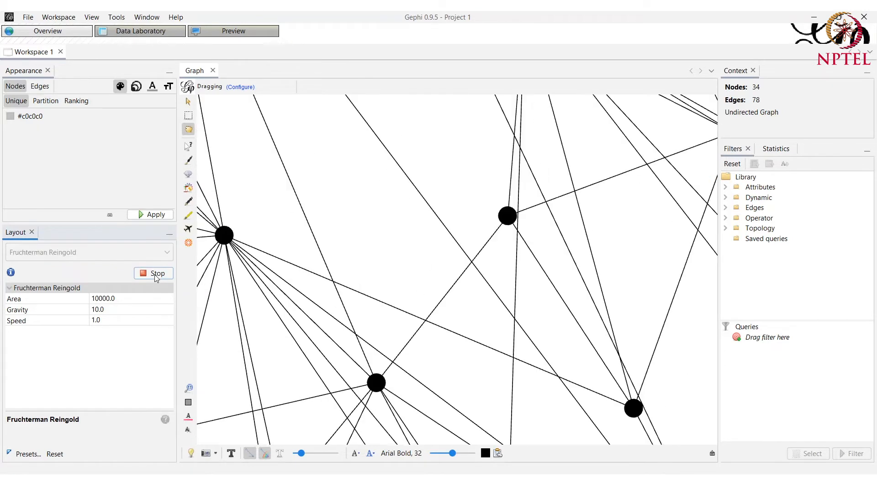
{"action": "left_click", "coordinate": [190, 389]}
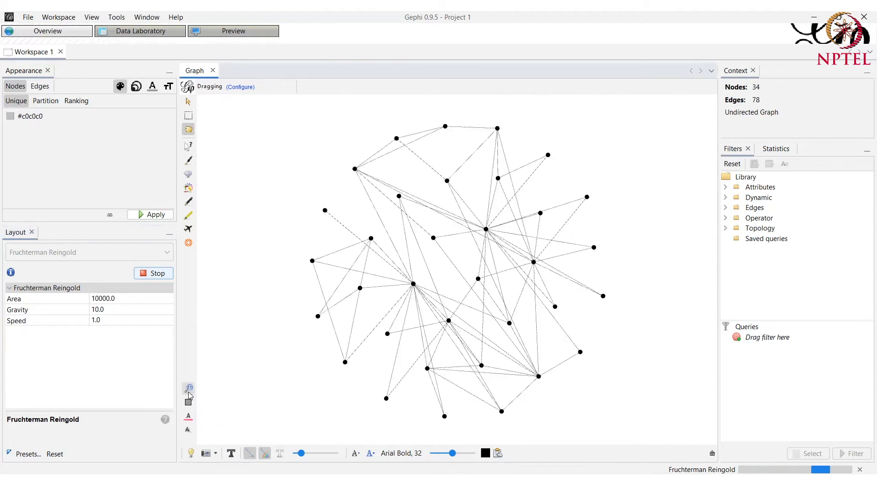
{"action": "left_click", "coordinate": [154, 274]}
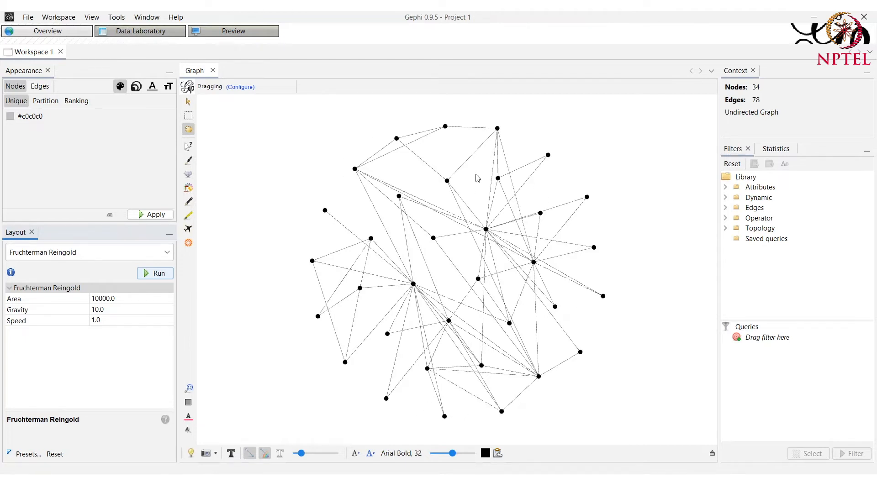
Step: Switch the layout algorithm to Force Atlas and review its repulsion strength and attraction strength settings
{"action": "left_click", "coordinate": [152, 252]}
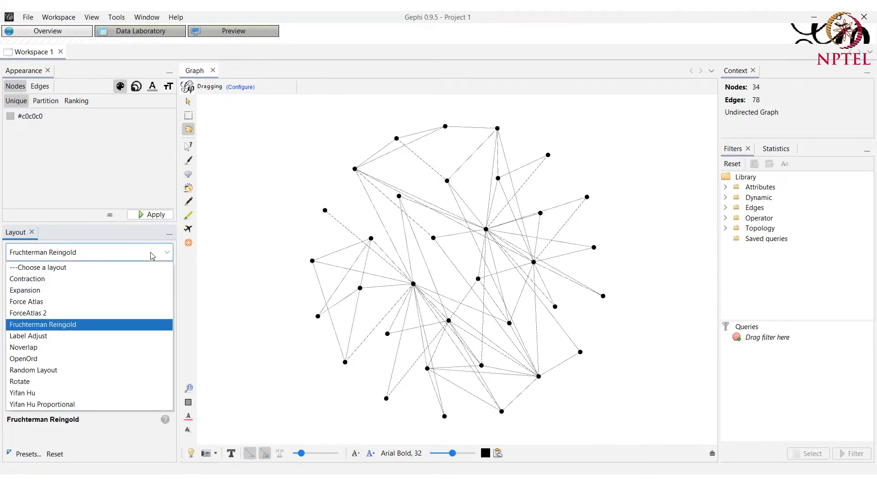
{"action": "left_click", "coordinate": [84, 303]}
{"action": "scroll", "coordinate": [98, 319], "scroll_direction": "down", "scroll_amount": 1}
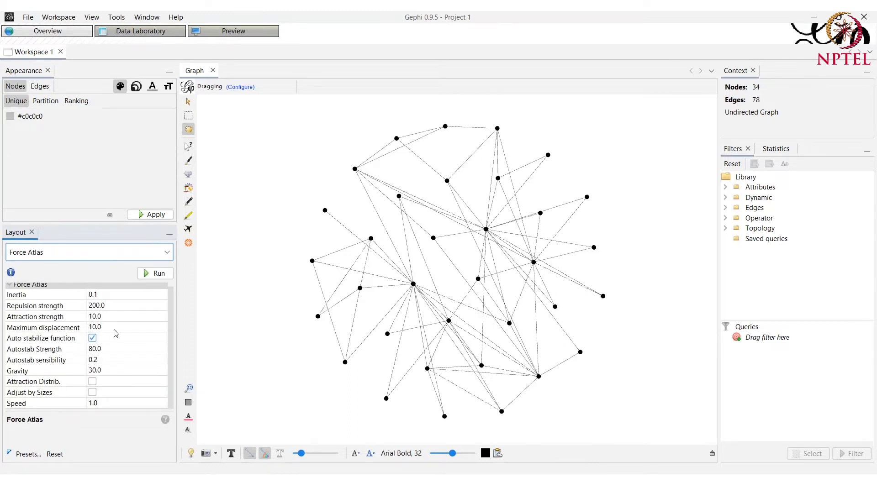
{"action": "left_click", "coordinate": [104, 305]}
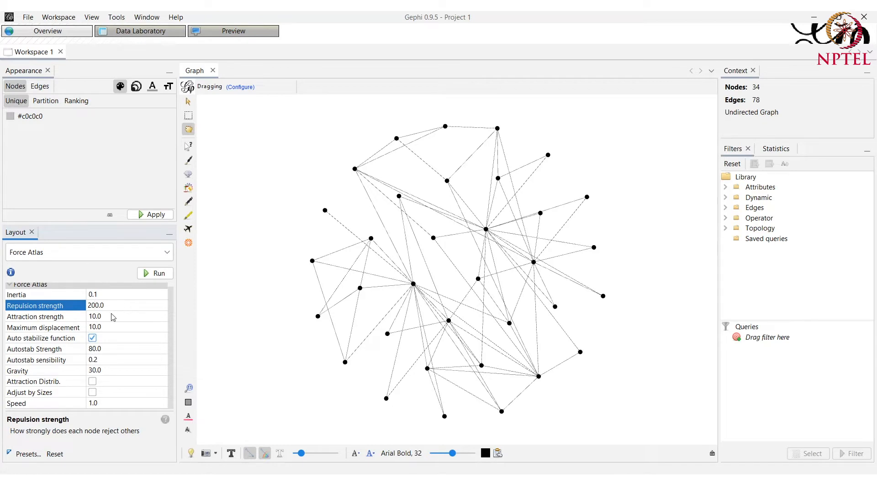
{"action": "double_click", "coordinate": [110, 317]}
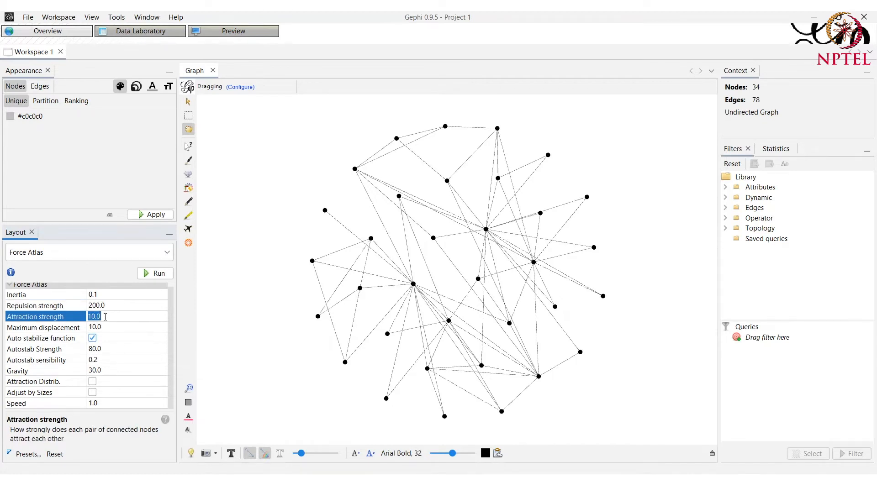
{"action": "scroll", "coordinate": [113, 352], "scroll_direction": "up", "scroll_amount": 1}
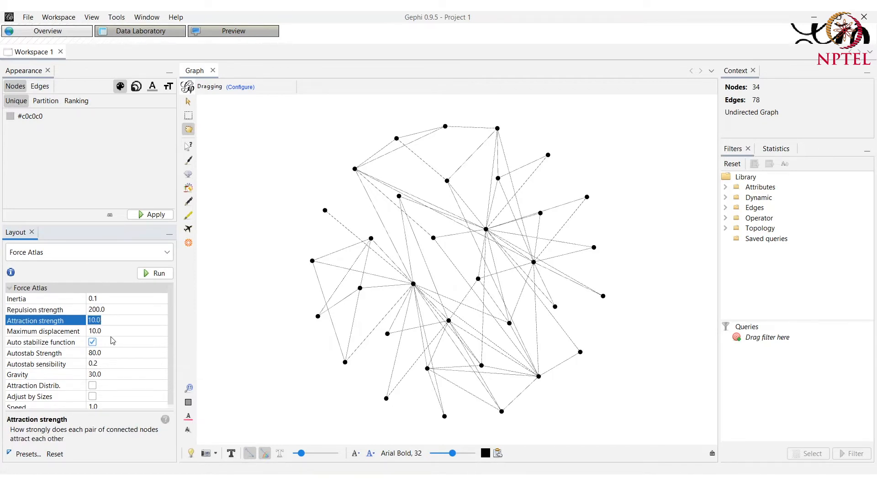
{"action": "scroll", "coordinate": [113, 340], "scroll_direction": "down", "scroll_amount": 1}
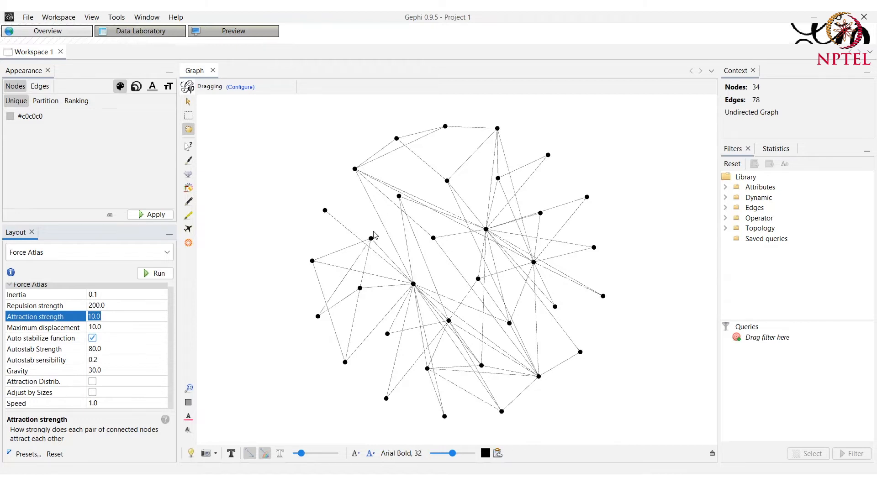
Step: Move the outermost upper-left node slightly downward, run the Force Atlas layout with repulsion strength 200, and stop it
{"action": "left_click", "coordinate": [287, 180]}
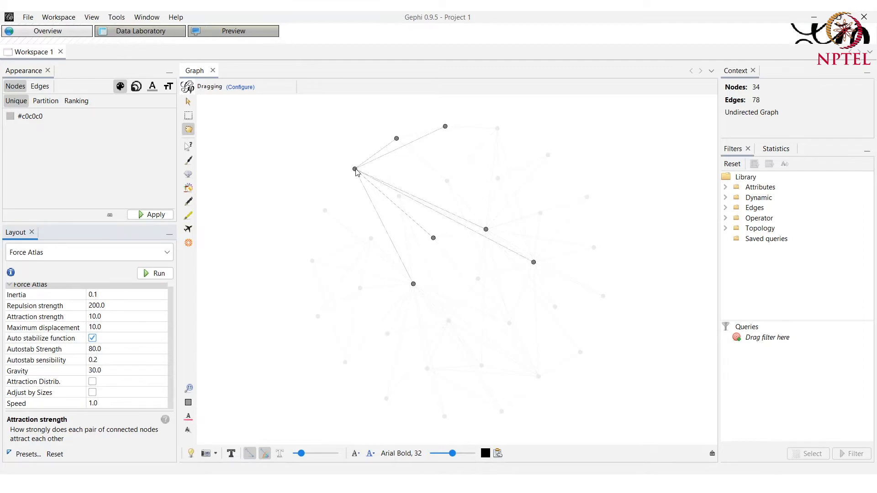
{"action": "mouse_move", "coordinate": [356, 170]}
{"action": "left_mouse_down"}
{"action": "mouse_move", "coordinate": [346, 199]}
{"action": "mouse_move", "coordinate": [367, 204]}
{"action": "mouse_move", "coordinate": [374, 185]}
{"action": "mouse_move", "coordinate": [410, 189]}
{"action": "mouse_move", "coordinate": [359, 184]}
{"action": "left_mouse_up"}
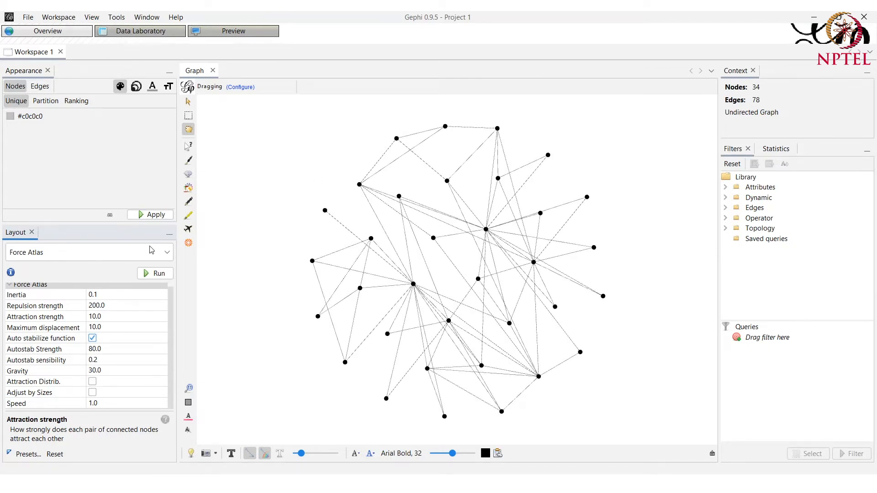
{"action": "left_click", "coordinate": [147, 274]}
{"action": "left_click", "coordinate": [146, 275]}
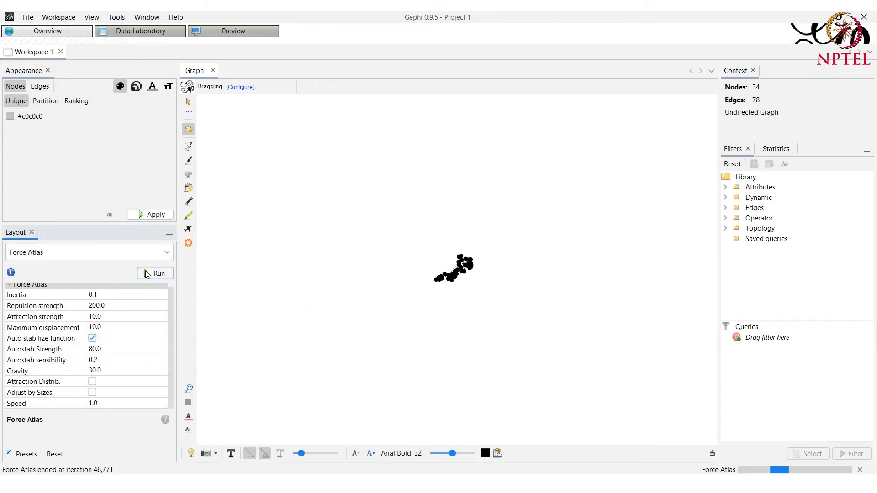
Step: Set the Force Atlas repulsion strength to 2000
{"action": "left_click", "coordinate": [99, 306]}
{"action": "left_click", "coordinate": [96, 306]}
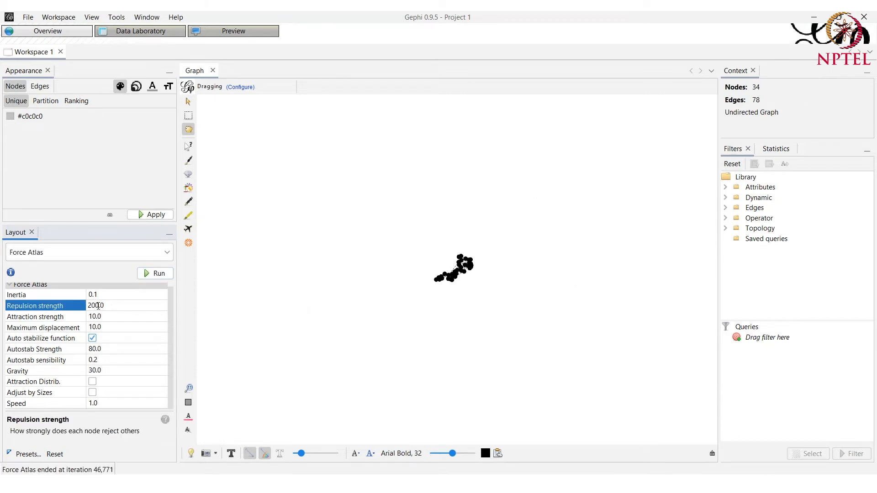
{"action": "type", "text": "22"}
{"action": "key", "text": "BackSpace"}
{"action": "key", "text": "BackSpace"}
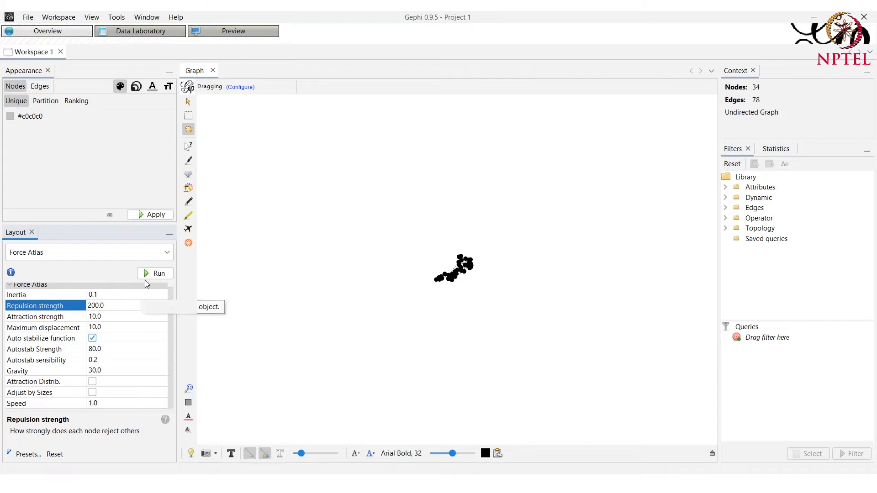
{"action": "scroll", "coordinate": [468, 294], "scroll_direction": "up", "scroll_amount": 3}
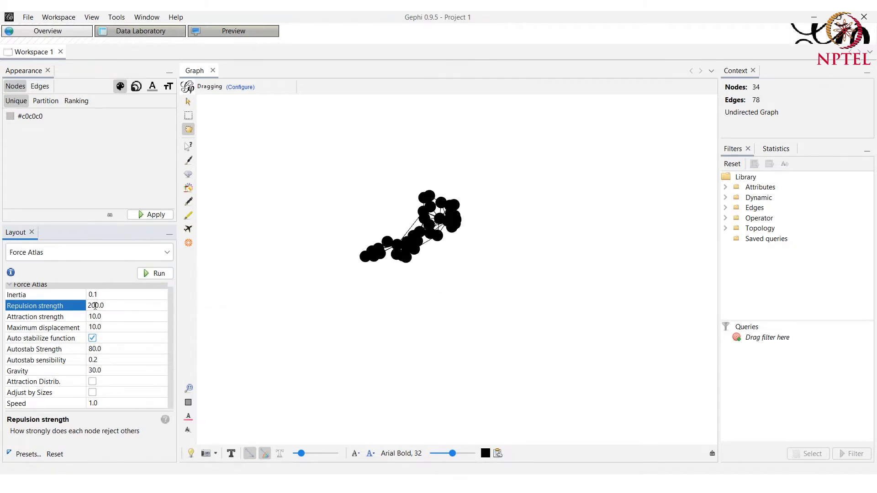
{"action": "type", "text": "0"}
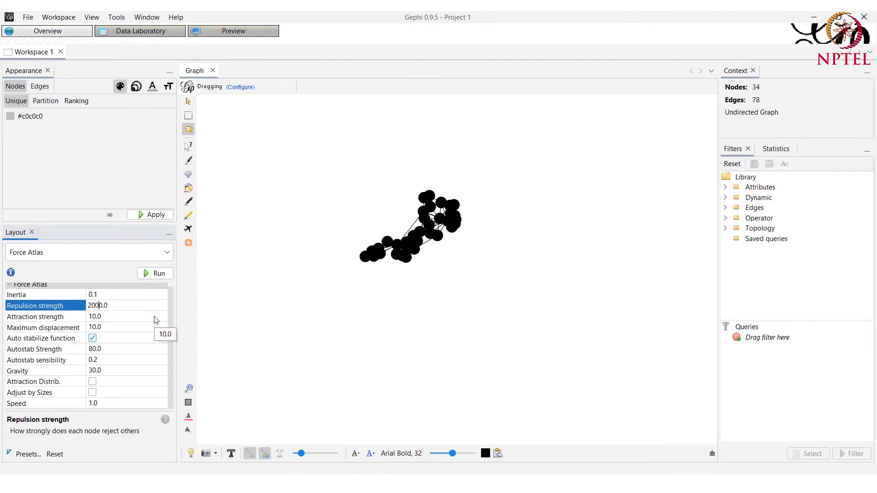
Step: Rerun the Force Atlas layout, stop it once the nodes spread apart, and center the graph
{"action": "left_click", "coordinate": [154, 273]}
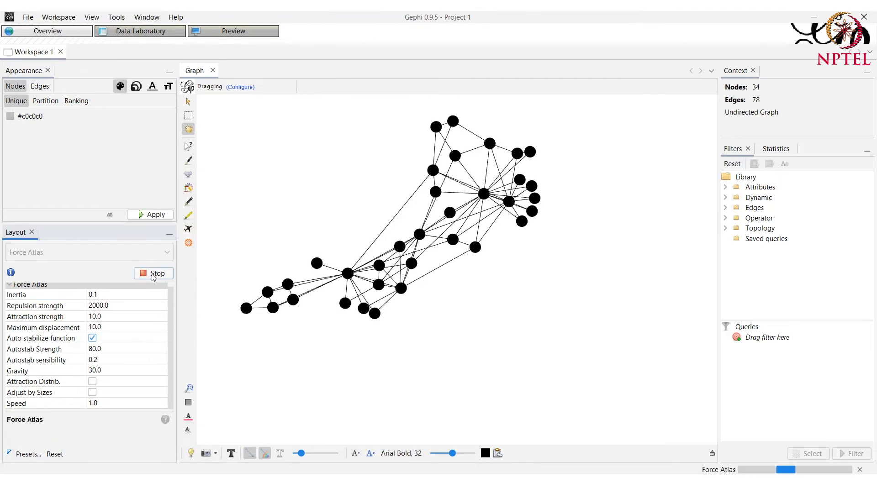
{"action": "left_click", "coordinate": [154, 274]}
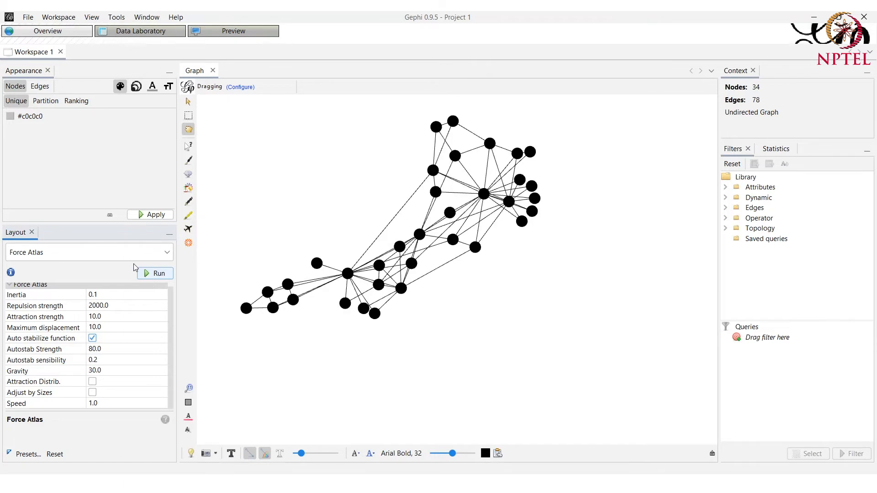
{"action": "left_click", "coordinate": [189, 387]}
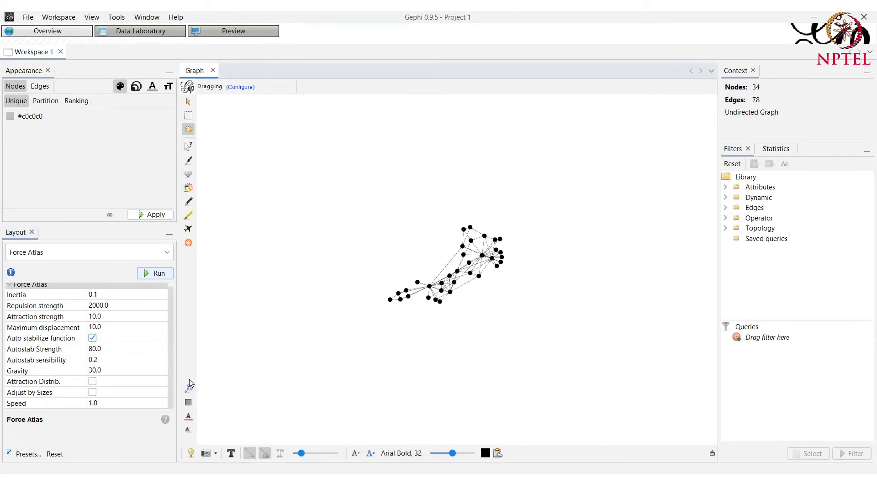
{"action": "scroll", "coordinate": [459, 237], "scroll_direction": "up", "scroll_amount": 5}
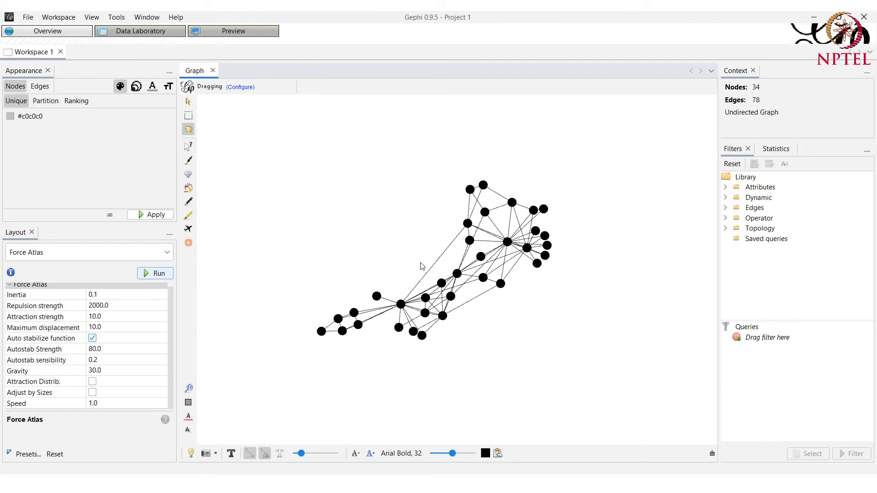
{"action": "scroll", "coordinate": [459, 277], "scroll_direction": "up", "scroll_amount": 1}
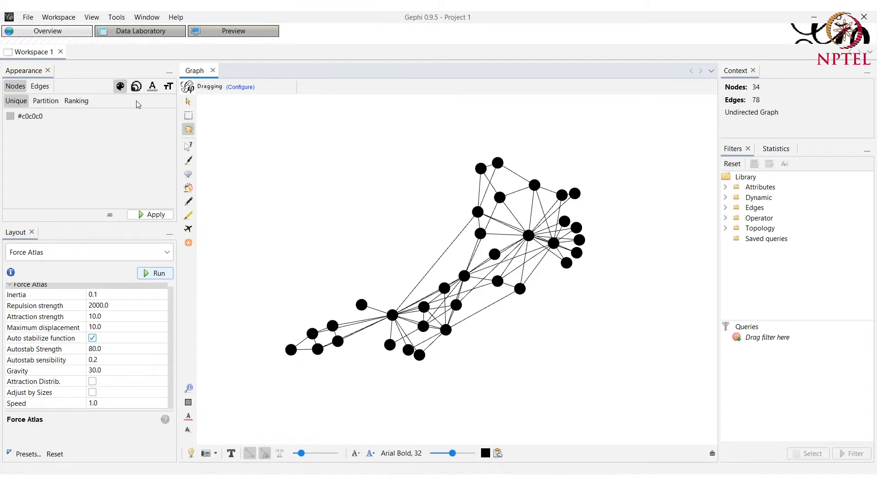
Step: Color the nodes by Degree ranking using the white-to-green gradient
{"action": "left_click", "coordinate": [84, 105]}
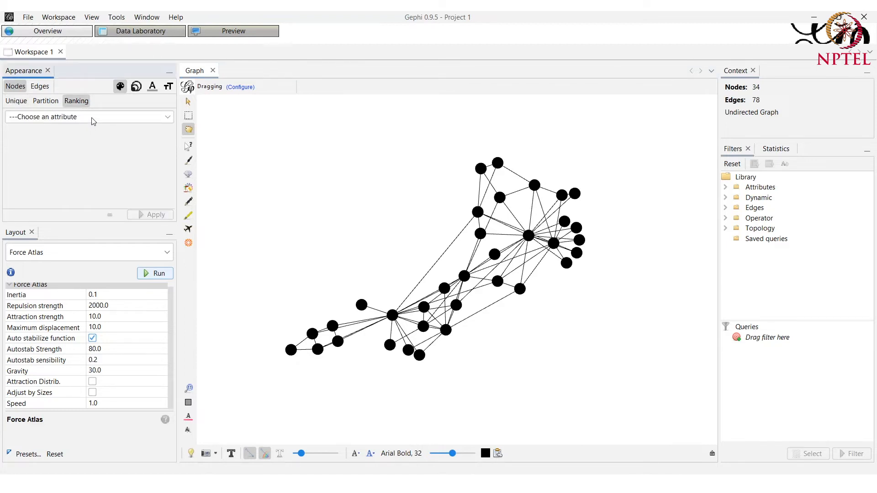
{"action": "left_click", "coordinate": [93, 118]}
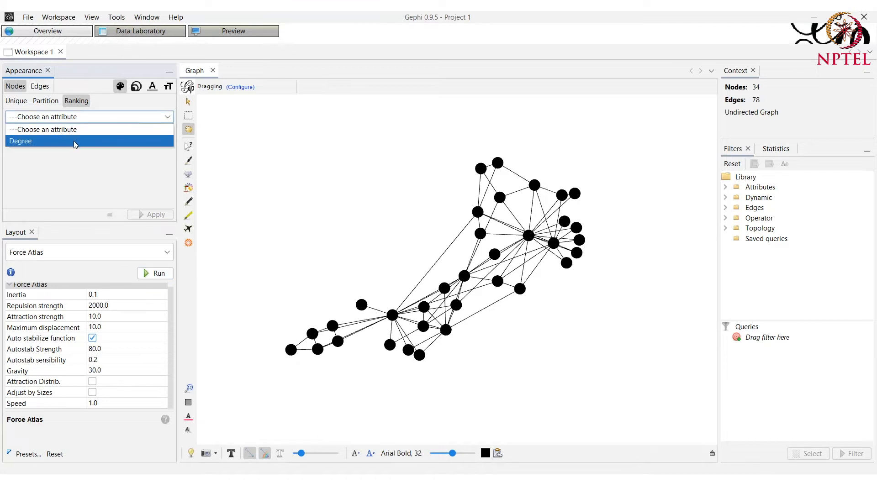
{"action": "left_click", "coordinate": [76, 141]}
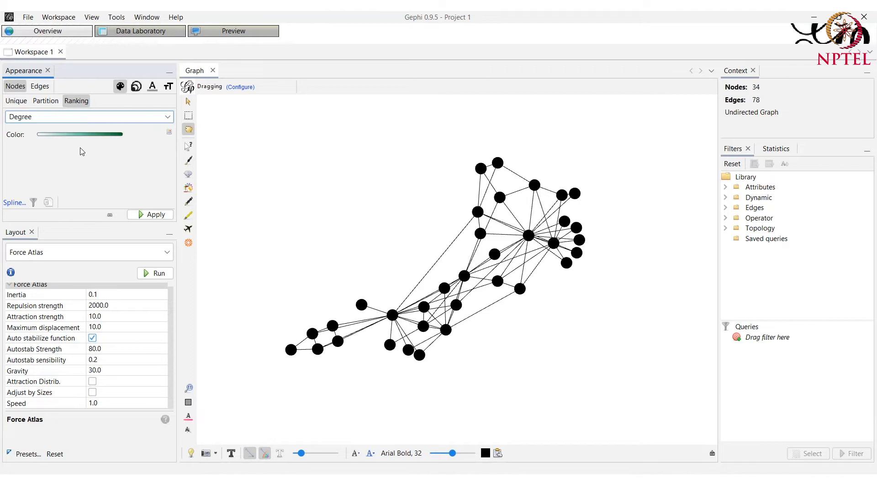
{"action": "mouse_move", "coordinate": [39, 140]}
{"action": "left_click", "coordinate": [146, 220]}
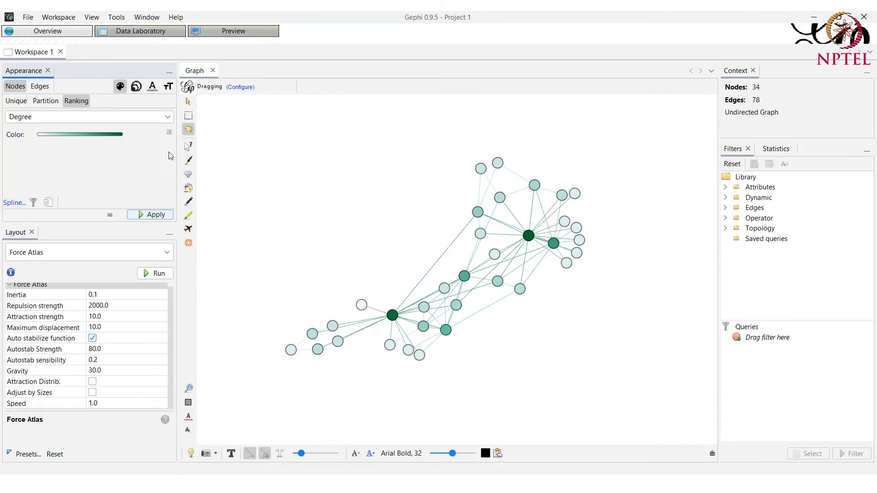
Step: Change the Degree color ranking to the default red-yellow-blue palette and apply it to the nodes
{"action": "mouse_move", "coordinate": [115, 138]}
{"action": "left_click", "coordinate": [169, 132]}
{"action": "mouse_move", "coordinate": [153, 139]}
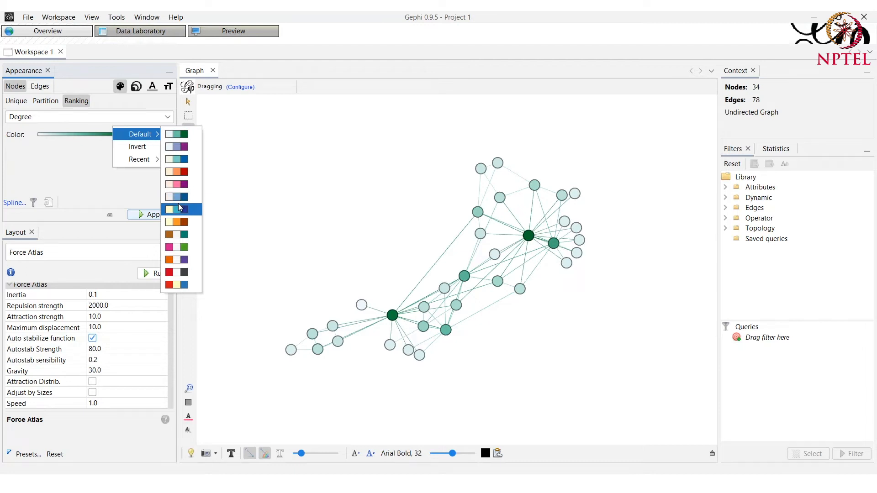
{"action": "left_click", "coordinate": [179, 283]}
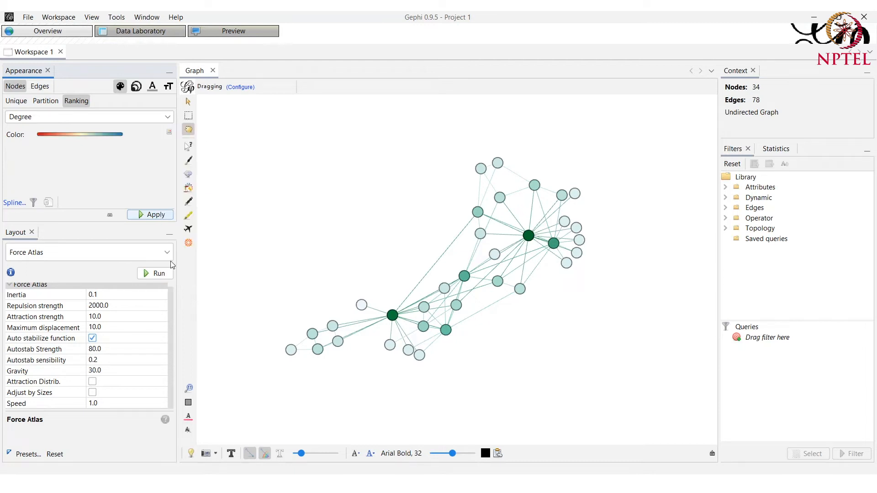
{"action": "left_click", "coordinate": [142, 216]}
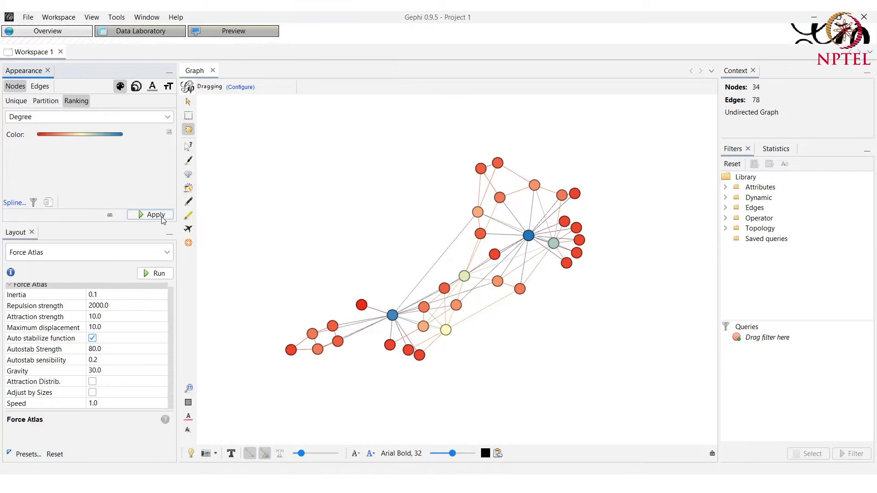
Step: Replace the middle color of the Degree gradient with a saturated blue and apply it to the nodes
{"action": "mouse_move", "coordinate": [120, 140]}
{"action": "double_click", "coordinate": [80, 137]}
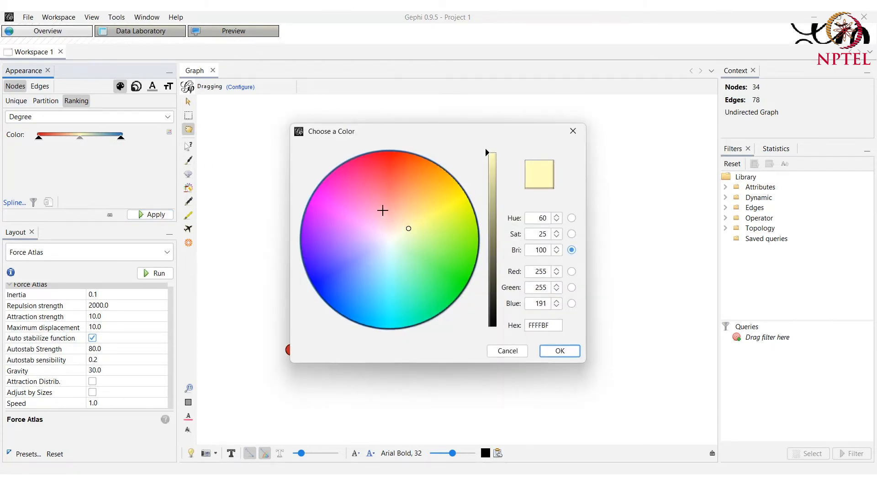
{"action": "left_click_drag", "start_coordinate": [355, 211], "coordinate": [325, 269]}
{"action": "left_click", "coordinate": [560, 351]}
{"action": "left_click", "coordinate": [145, 215]}
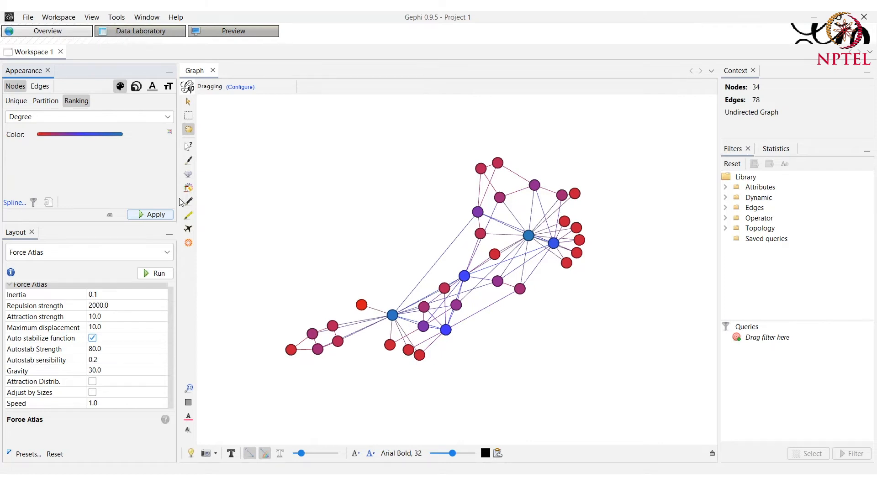
Step: Size the nodes by Degree ranking with minimum size 1 and maximum size 4
{"action": "left_click", "coordinate": [137, 88]}
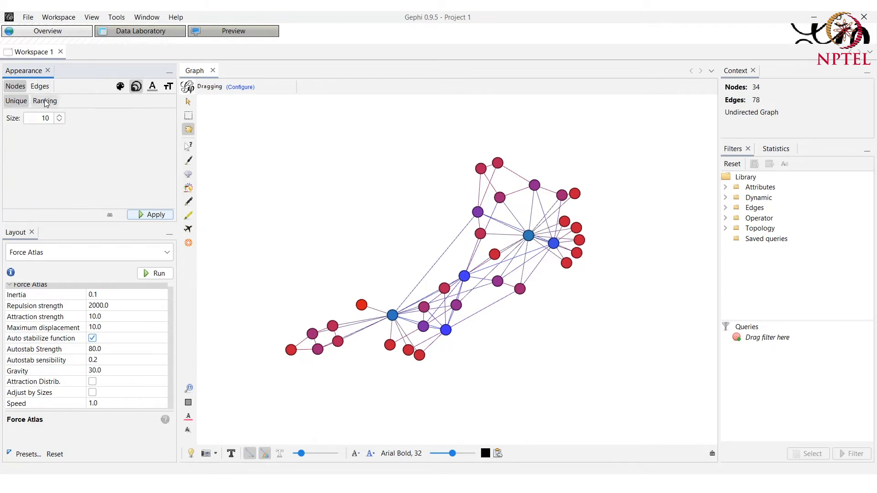
{"action": "left_click", "coordinate": [122, 93]}
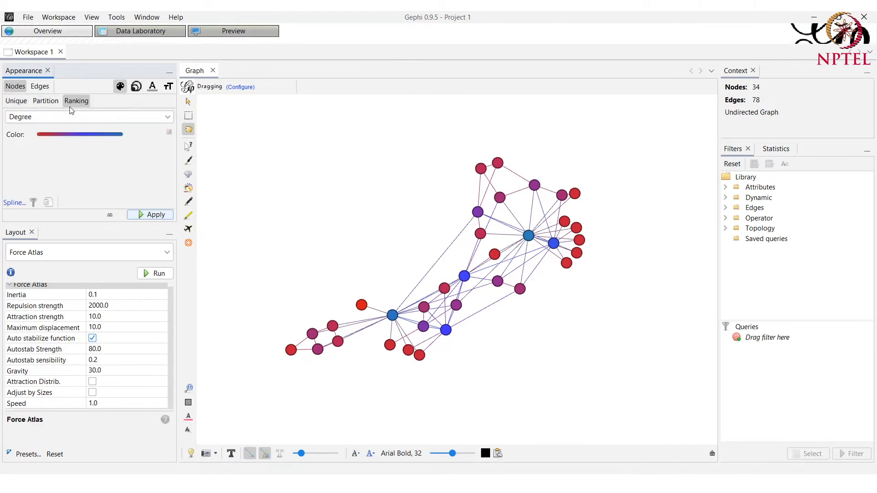
{"action": "left_click", "coordinate": [136, 87]}
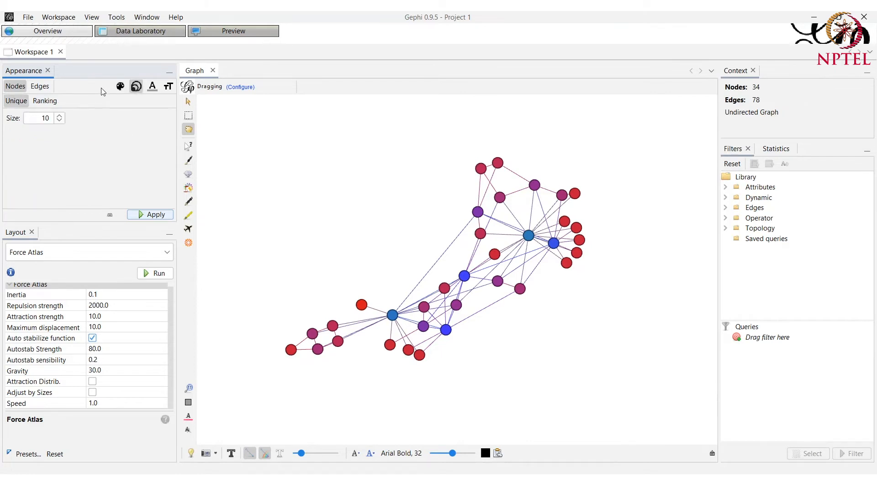
{"action": "left_click", "coordinate": [43, 105]}
{"action": "left_click", "coordinate": [60, 118]}
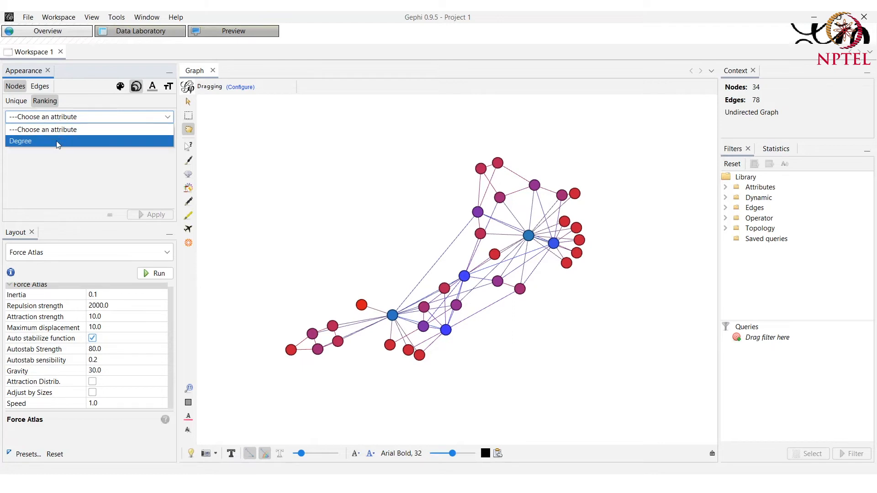
{"action": "left_click", "coordinate": [56, 140]}
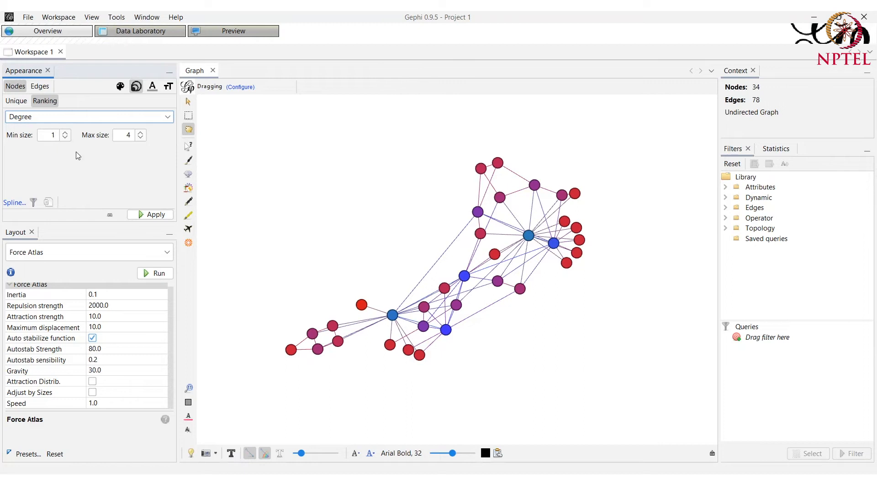
{"action": "left_click", "coordinate": [143, 218]}
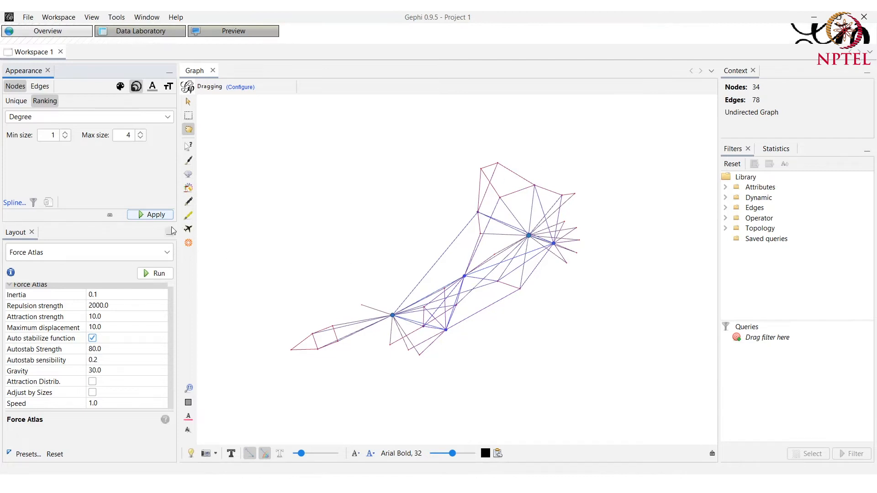
Step: Set the Degree size ranking to minimum size 10 and maximum size 40 and apply it
{"action": "left_click", "coordinate": [56, 135]}
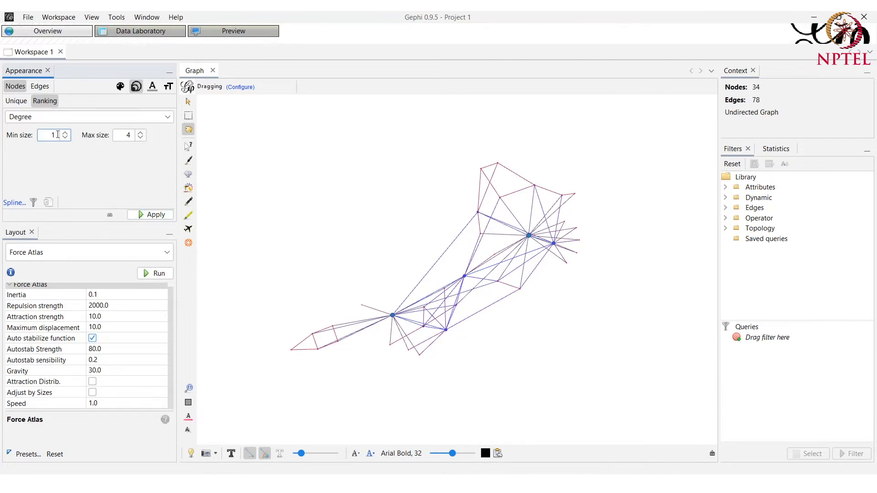
{"action": "type", "text": "0"}
{"action": "left_click", "coordinate": [130, 135]}
{"action": "type", "text": "40"}
{"action": "left_click", "coordinate": [150, 214]}
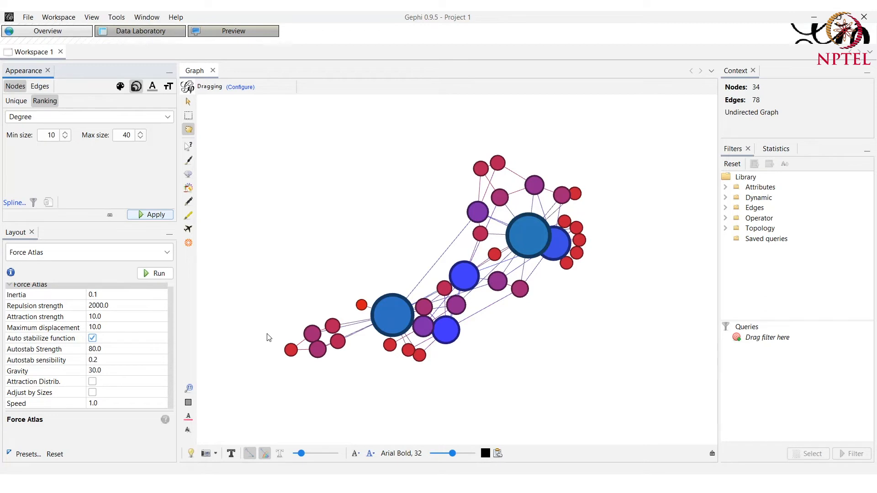
Step: Show the node labels, reduce their font scale until they fit the nodes, and scale the label size with node size
{"action": "left_click", "coordinate": [231, 455]}
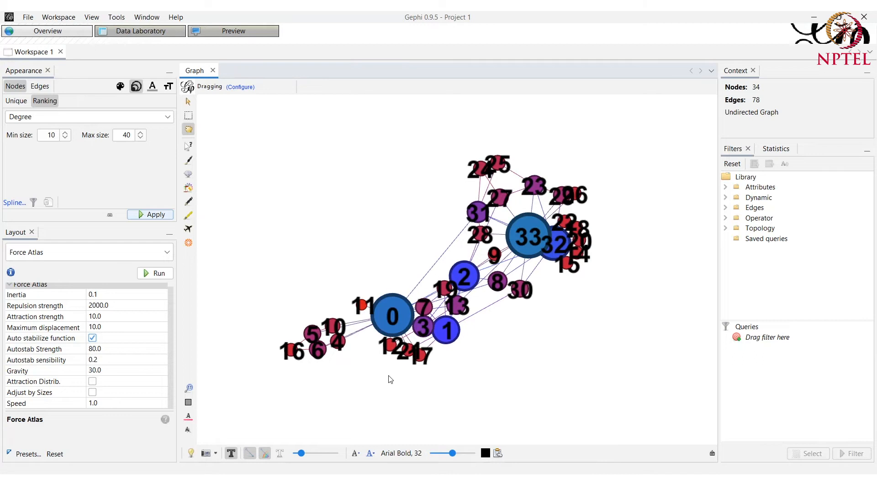
{"action": "left_click_drag", "start_coordinate": [452, 454], "coordinate": [441, 455]}
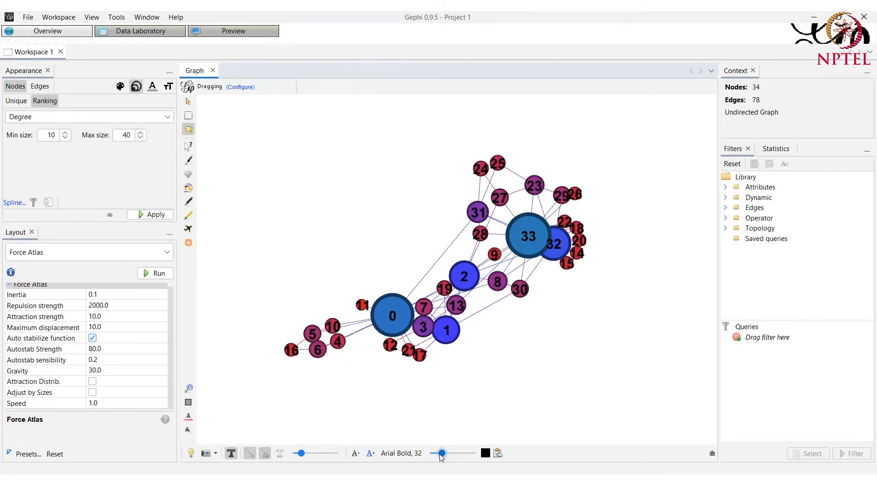
{"action": "left_click", "coordinate": [357, 454]}
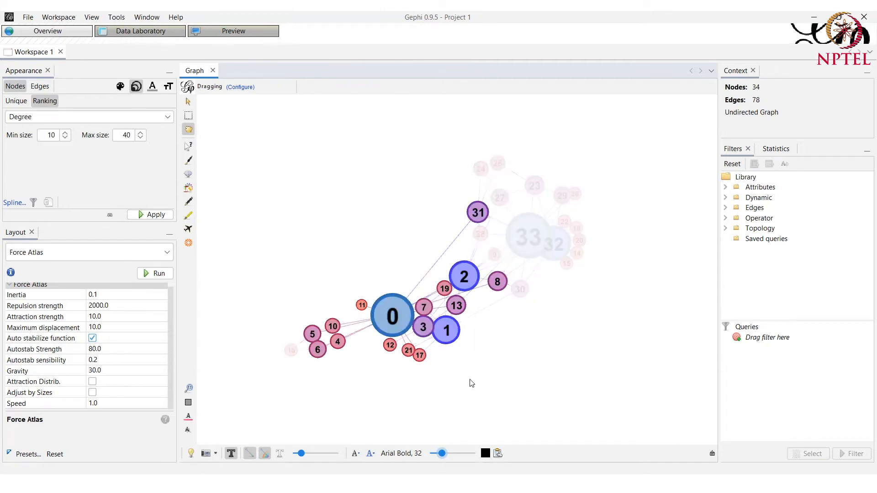
Step: Add the club attribute to the displayed node labels alongside Label and shrink the label text further
{"action": "left_click", "coordinate": [499, 454]}
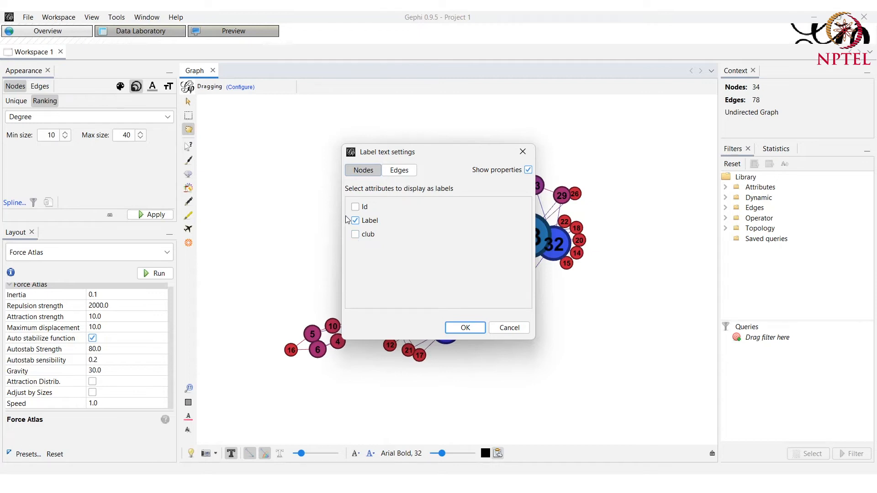
{"action": "left_click", "coordinate": [354, 233]}
{"action": "left_click", "coordinate": [396, 174]}
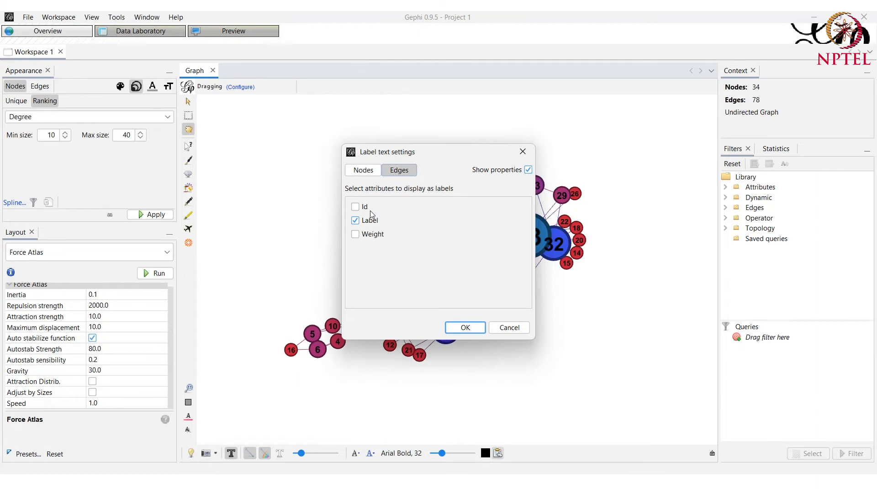
{"action": "left_click", "coordinate": [373, 175]}
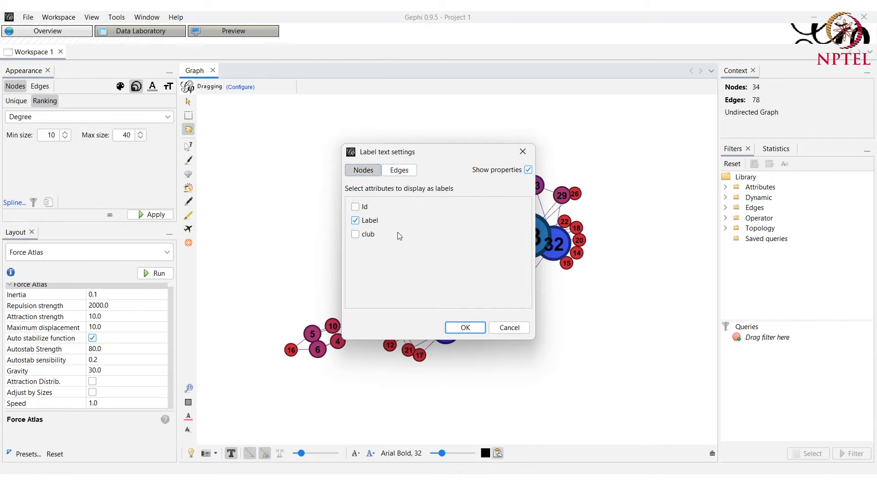
{"action": "left_click", "coordinate": [359, 234]}
{"action": "left_click", "coordinate": [464, 329]}
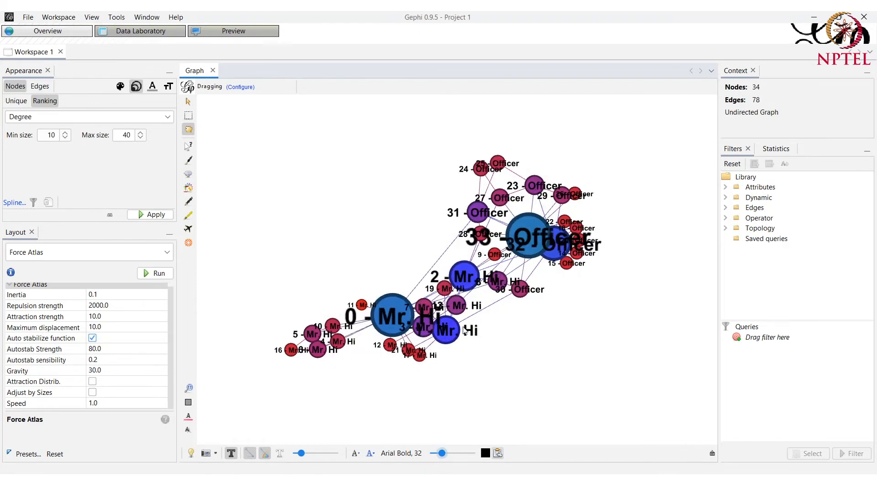
{"action": "left_click_drag", "start_coordinate": [442, 453], "coordinate": [436, 458]}
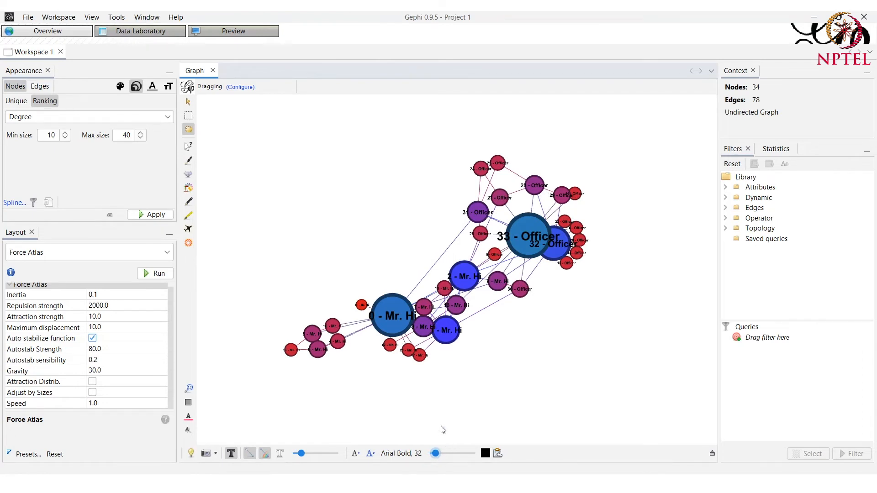
Step: Remove the Label attribute from the node label text so only the club attribute is displayed
{"action": "left_click", "coordinate": [500, 455]}
{"action": "left_click", "coordinate": [355, 220]}
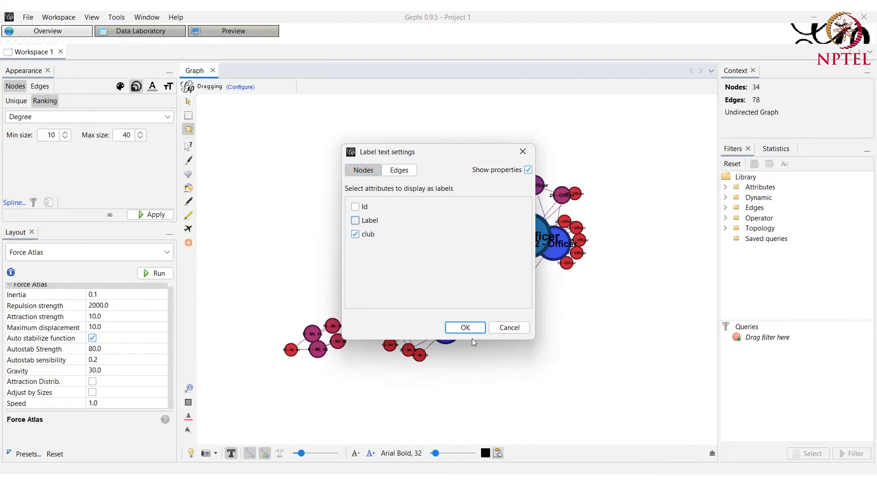
{"action": "left_click", "coordinate": [465, 327]}
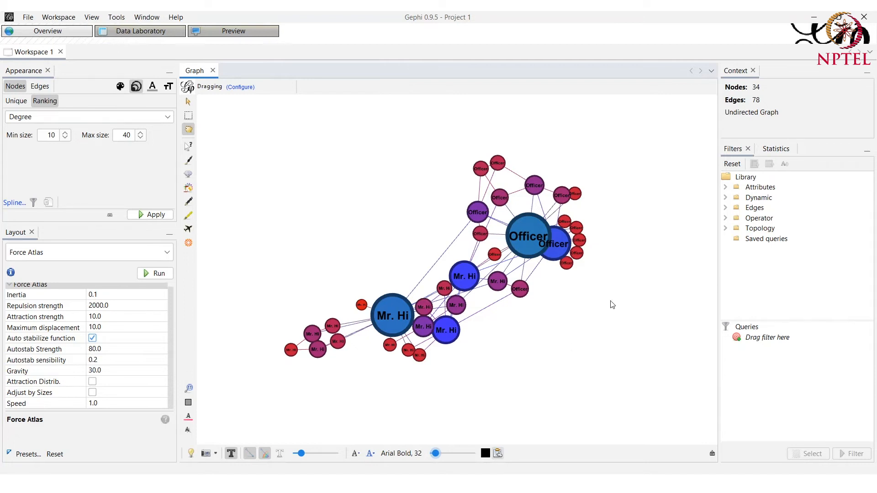
Step: Run the Average Degree and Avg. Weighted Degree statistics and review their degree distribution reports
{"action": "left_click", "coordinate": [775, 149]}
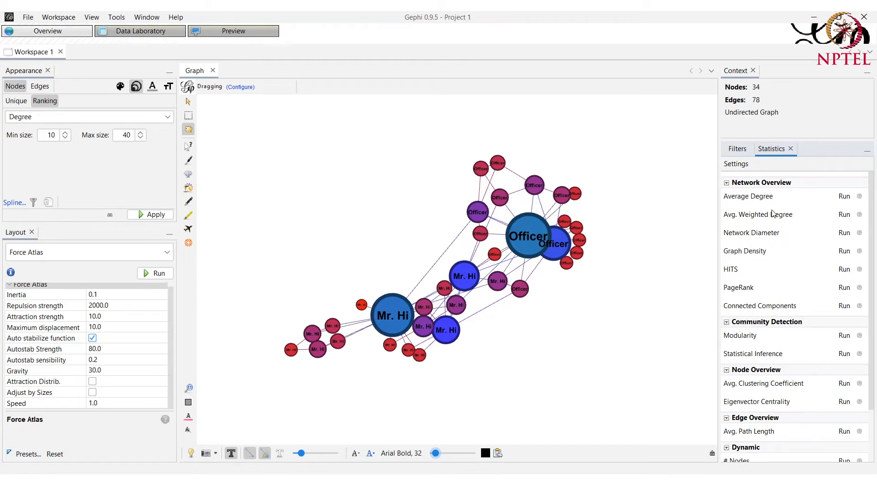
{"action": "scroll", "coordinate": [769, 337], "scroll_direction": "down", "scroll_amount": 2}
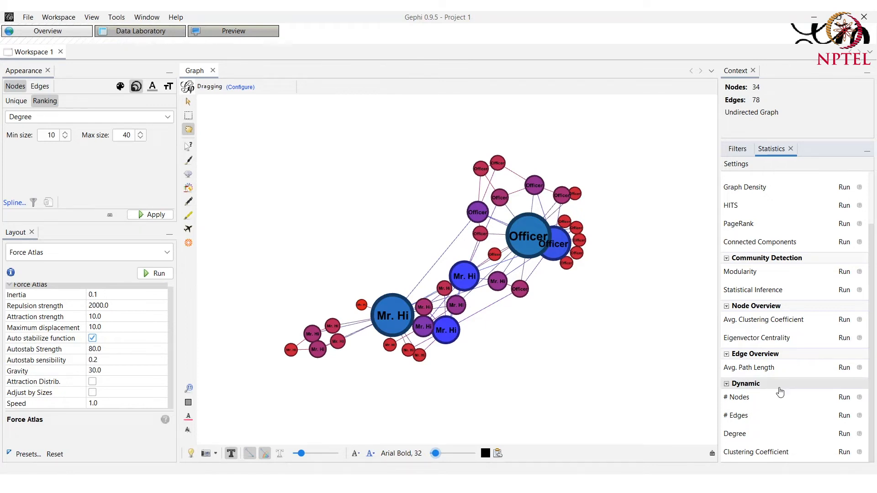
{"action": "scroll", "coordinate": [780, 392], "scroll_direction": "up", "scroll_amount": 2}
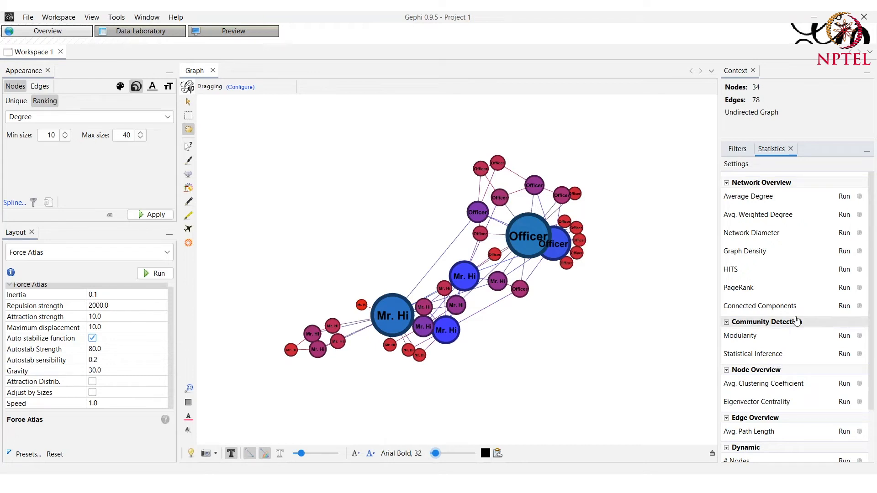
{"action": "left_click", "coordinate": [843, 197]}
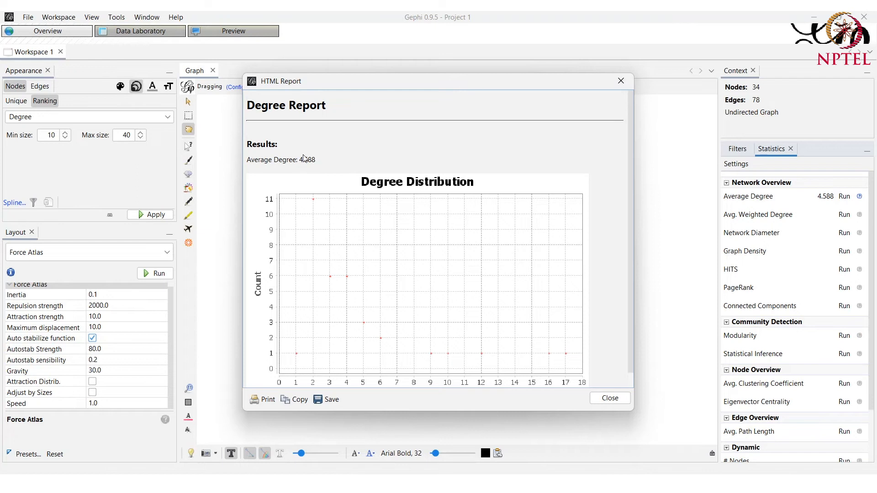
{"action": "left_click_drag", "start_coordinate": [299, 160], "coordinate": [315, 161]}
{"action": "scroll", "coordinate": [377, 286], "scroll_direction": "down", "scroll_amount": 1}
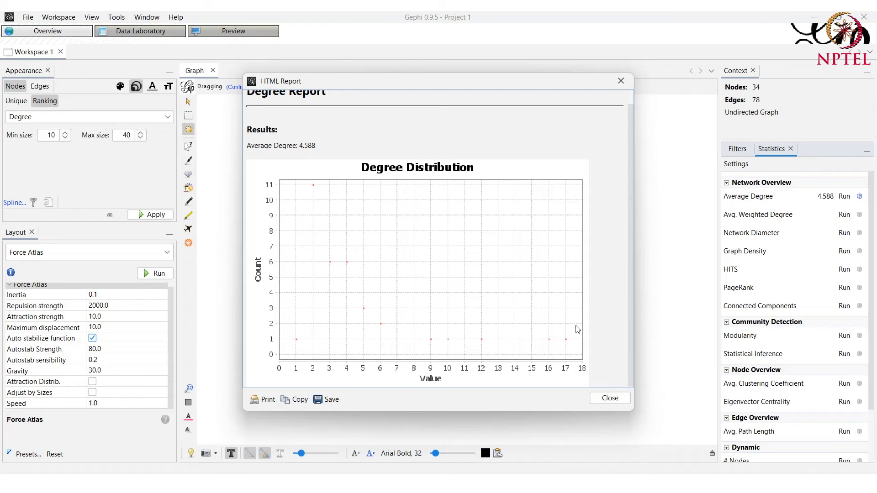
{"action": "scroll", "coordinate": [473, 333], "scroll_direction": "up", "scroll_amount": 1}
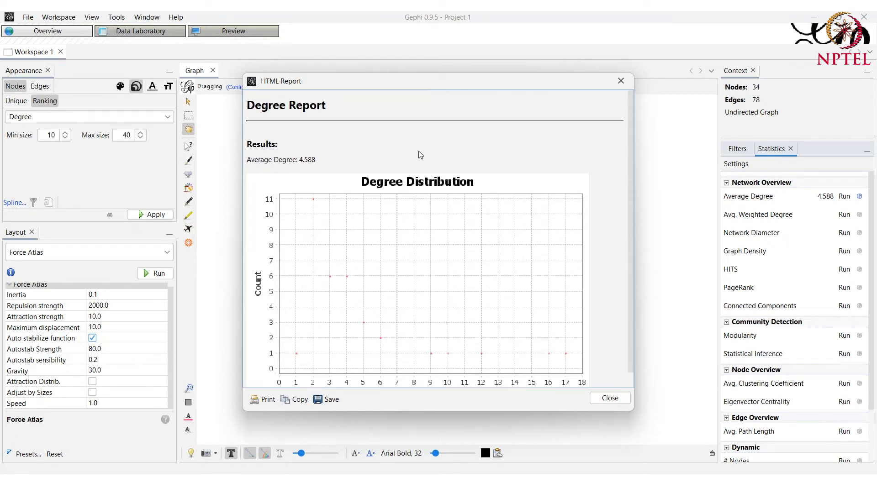
{"action": "scroll", "coordinate": [442, 232], "scroll_direction": "down", "scroll_amount": 1}
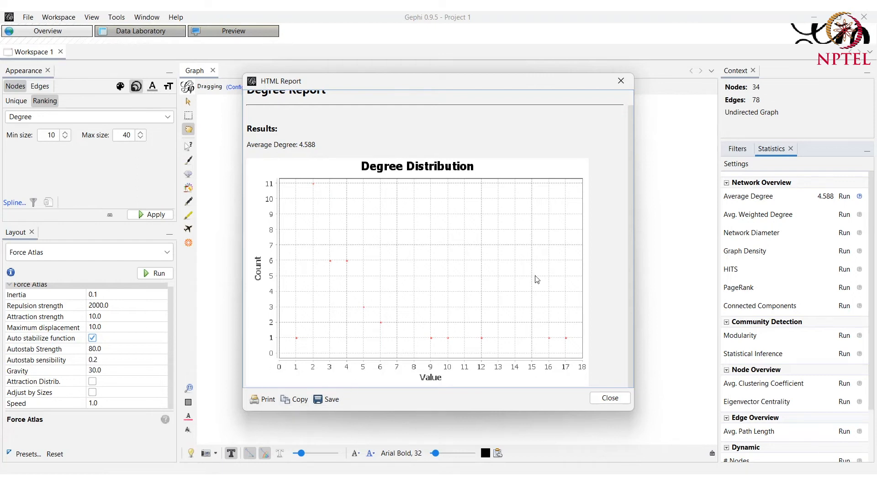
{"action": "left_click", "coordinate": [609, 399]}
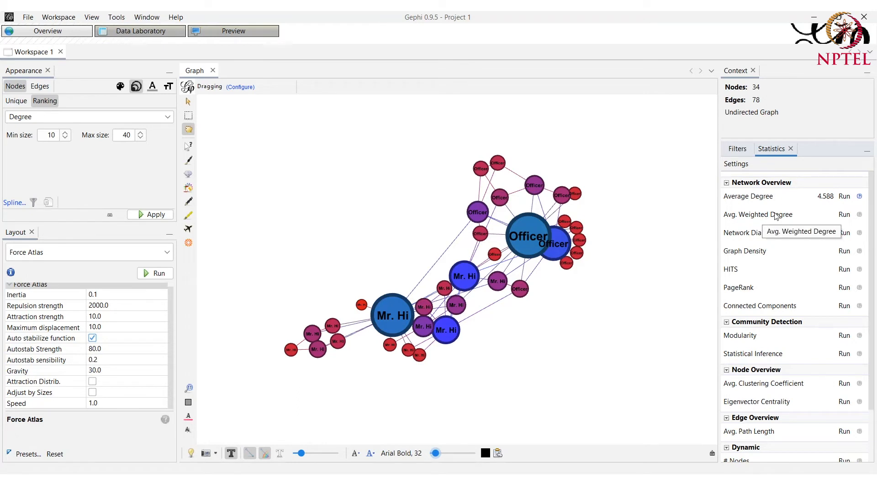
{"action": "left_click", "coordinate": [844, 214]}
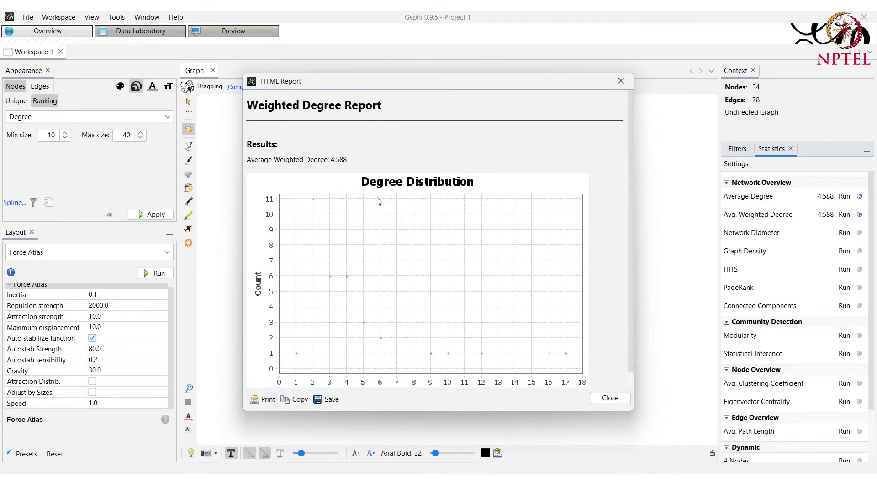
{"action": "left_click", "coordinate": [603, 400]}
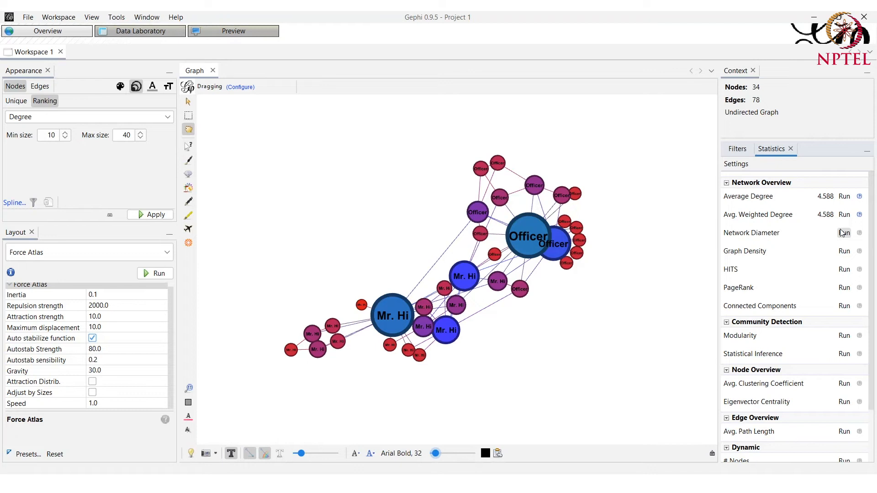
Step: Run the Network Diameter statistic as undirected without normalized centralities and review the betweenness, closeness, harmonic closeness and eccentricity distributions
{"action": "left_click", "coordinate": [841, 233]}
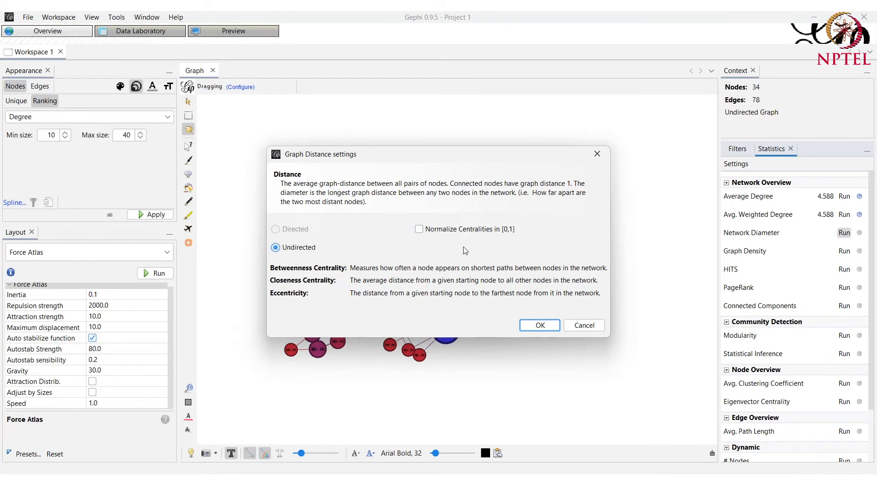
{"action": "left_click", "coordinate": [527, 326]}
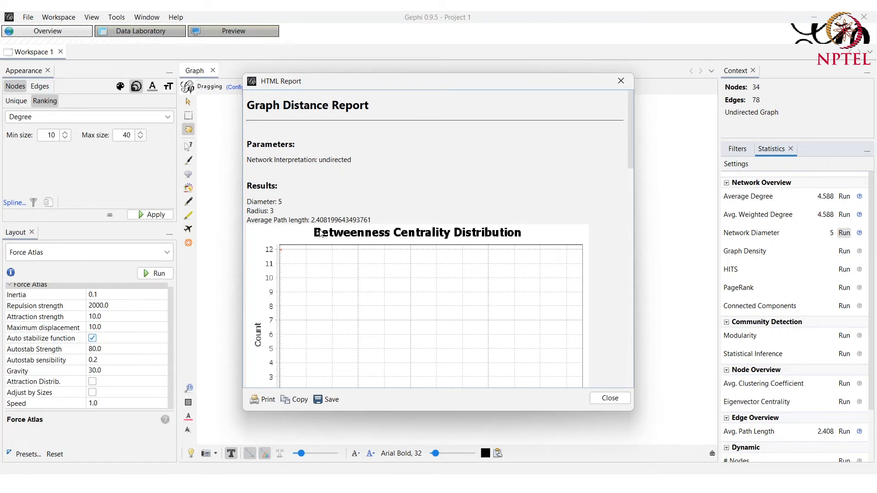
{"action": "scroll", "coordinate": [361, 239], "scroll_direction": "down", "scroll_amount": 3}
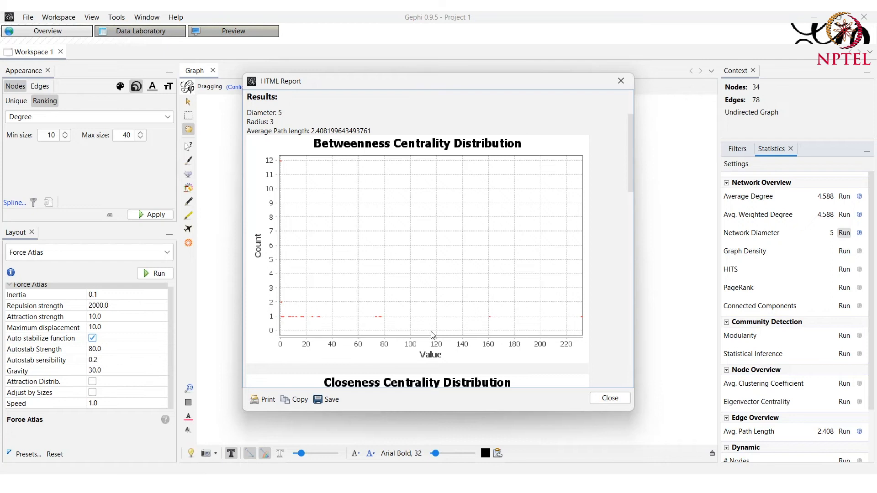
{"action": "scroll", "coordinate": [378, 280], "scroll_direction": "down", "scroll_amount": 6}
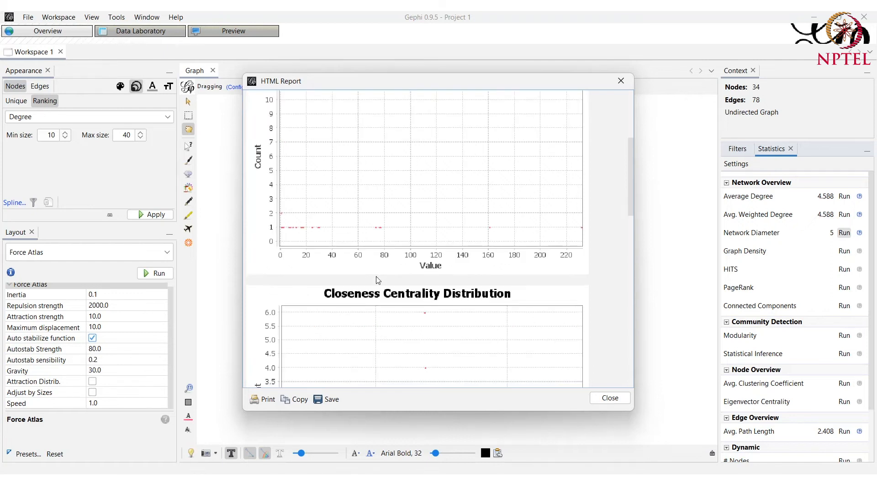
{"action": "scroll", "coordinate": [438, 299], "scroll_direction": "down", "scroll_amount": 3}
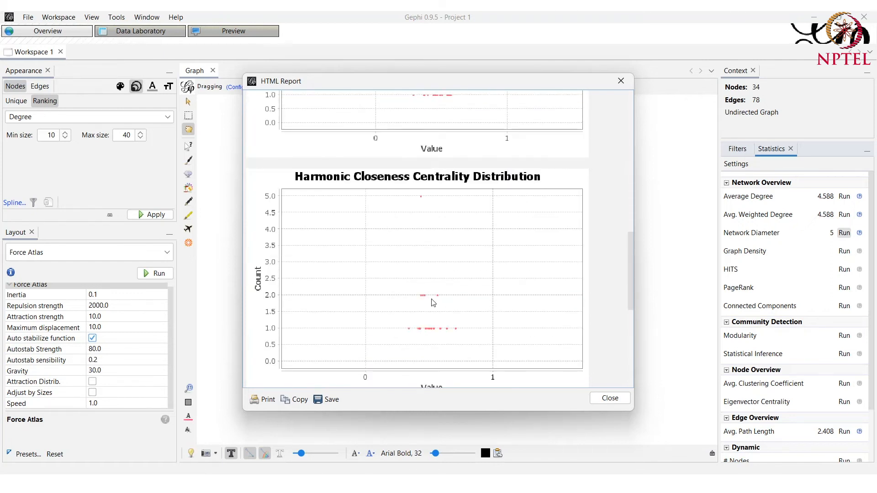
{"action": "scroll", "coordinate": [406, 279], "scroll_direction": "down", "scroll_amount": 3}
{"action": "scroll", "coordinate": [405, 280], "scroll_direction": "up", "scroll_amount": 3}
{"action": "scroll", "coordinate": [406, 280], "scroll_direction": "down", "scroll_amount": 3}
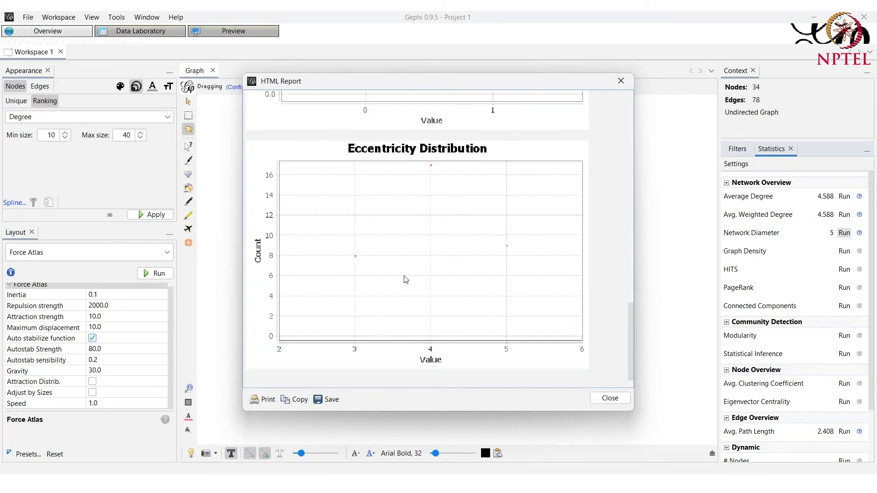
{"action": "scroll", "coordinate": [439, 272], "scroll_direction": "down", "scroll_amount": 1}
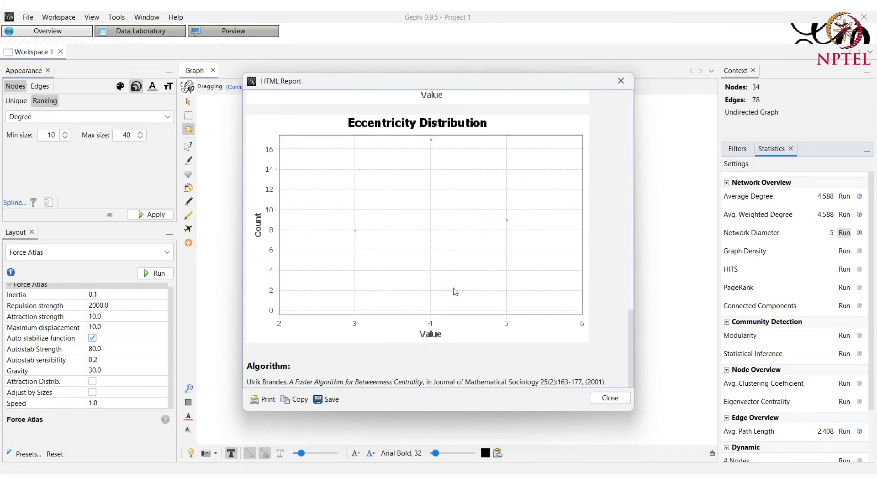
{"action": "left_click", "coordinate": [603, 401]}
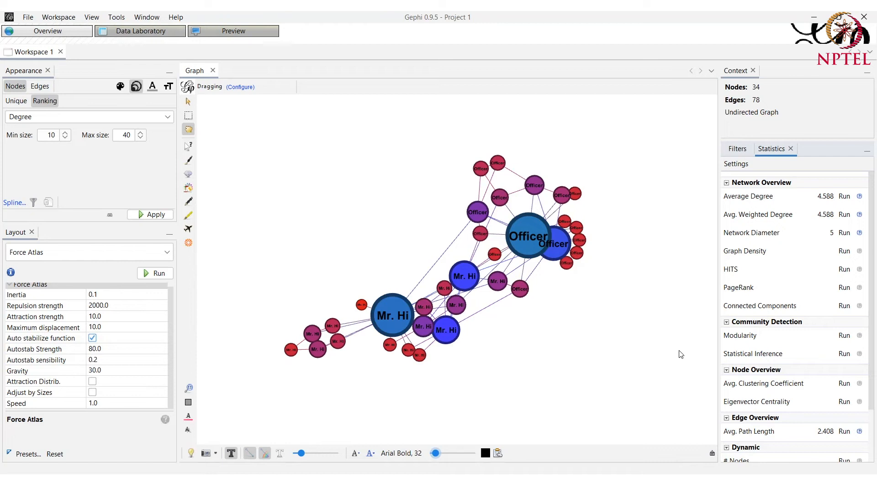
Step: Compute the Graph Density with the undirected interpretation, then close its report
{"action": "left_click", "coordinate": [841, 254]}
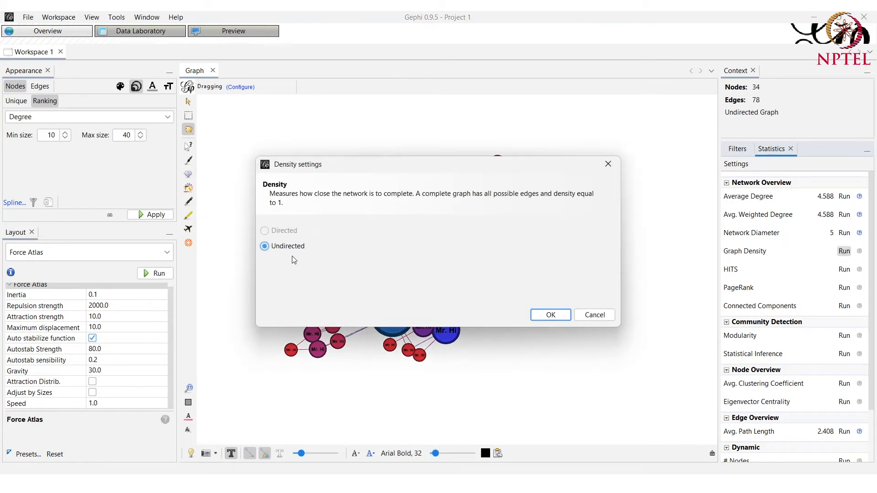
{"action": "left_click", "coordinate": [556, 314]}
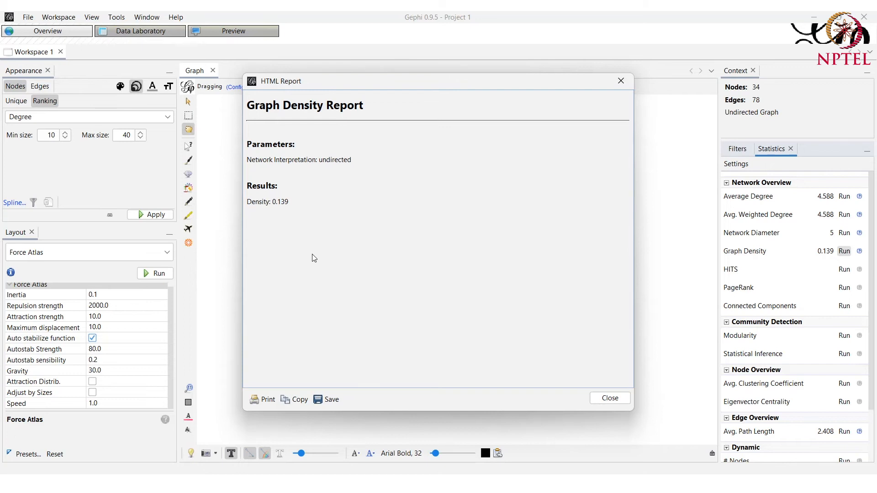
{"action": "left_click", "coordinate": [619, 80]}
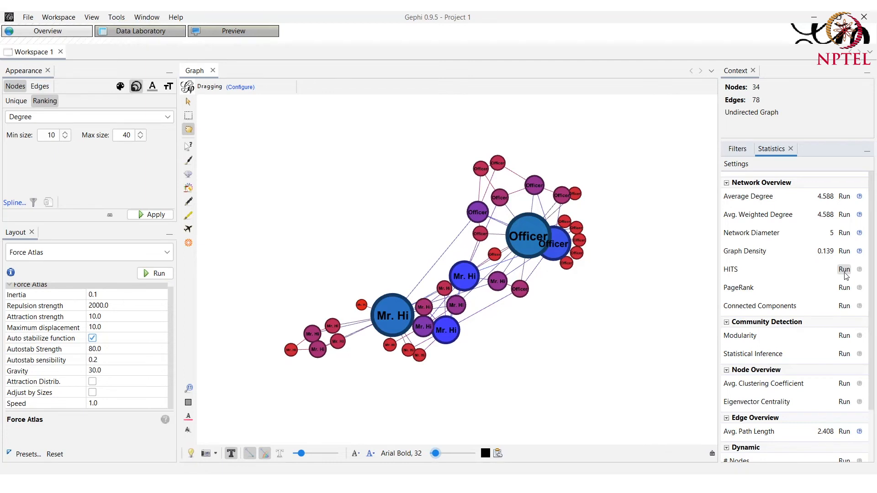
Step: Run the HITS statistic with its default settings and review the hubs and authority distributions in the report
{"action": "left_click", "coordinate": [845, 272]}
{"action": "left_click", "coordinate": [556, 304]}
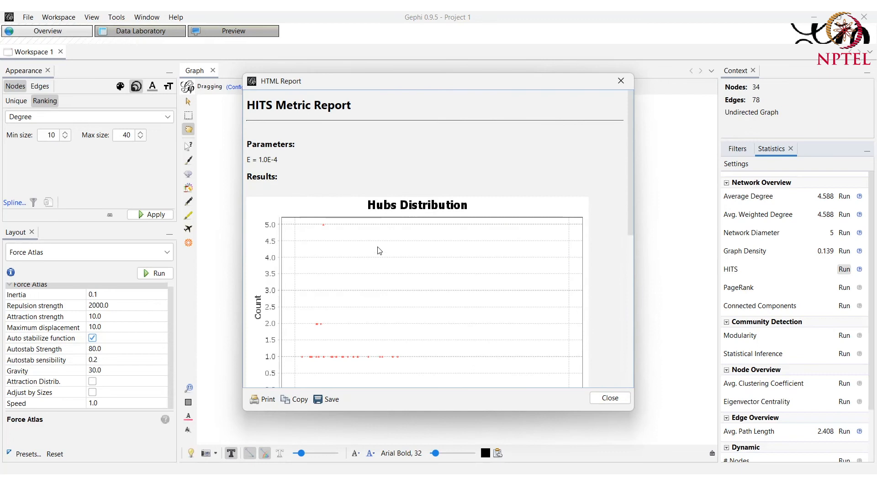
{"action": "scroll", "coordinate": [334, 280], "scroll_direction": "down", "scroll_amount": 5}
{"action": "scroll", "coordinate": [334, 280], "scroll_direction": "up", "scroll_amount": 5}
{"action": "scroll", "coordinate": [334, 280], "scroll_direction": "down", "scroll_amount": 3}
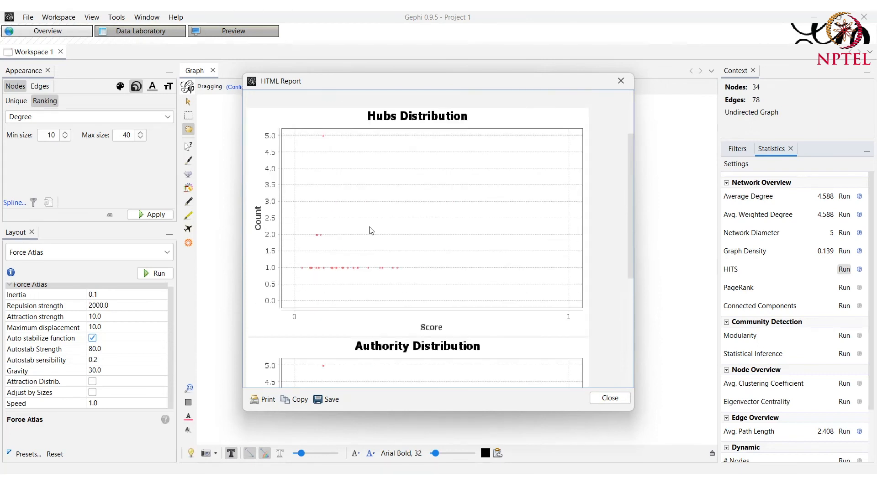
{"action": "scroll", "coordinate": [463, 332], "scroll_direction": "down", "scroll_amount": 3}
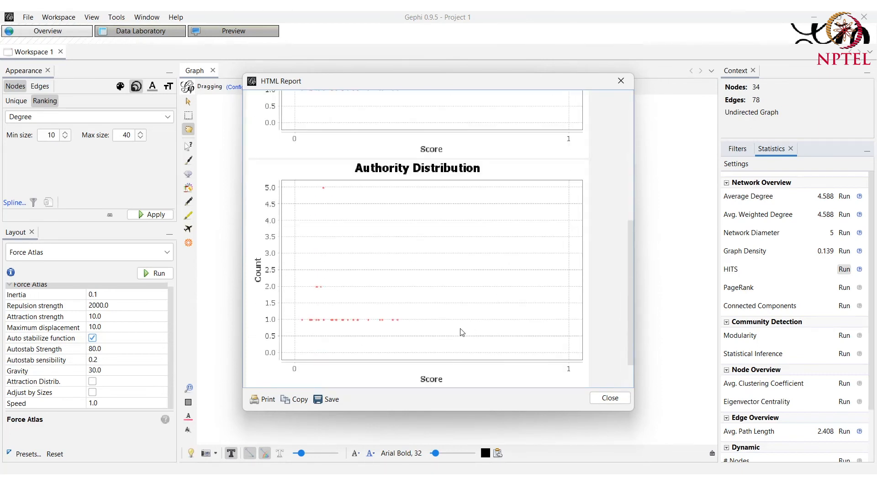
{"action": "scroll", "coordinate": [393, 311], "scroll_direction": "down", "scroll_amount": 3}
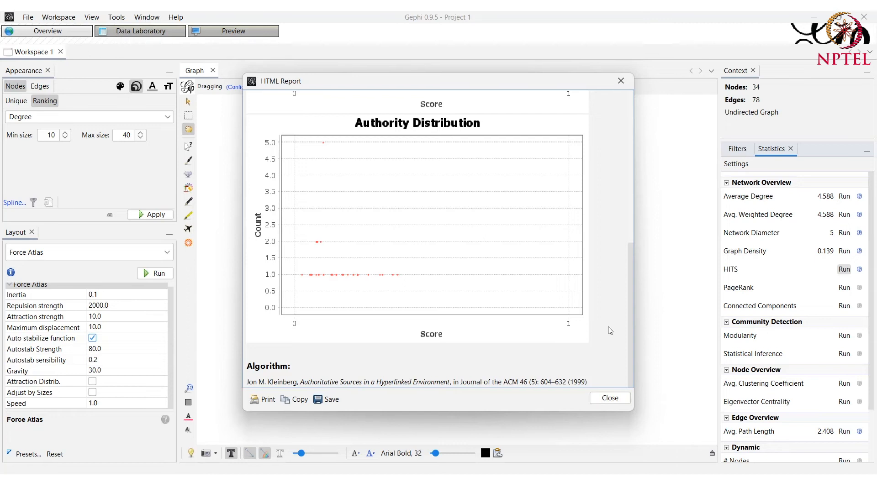
Step: Close the HITS report, run PageRank as undirected with probability 0.85 and epsilon 0.001, and review its distribution report
{"action": "left_click", "coordinate": [609, 398]}
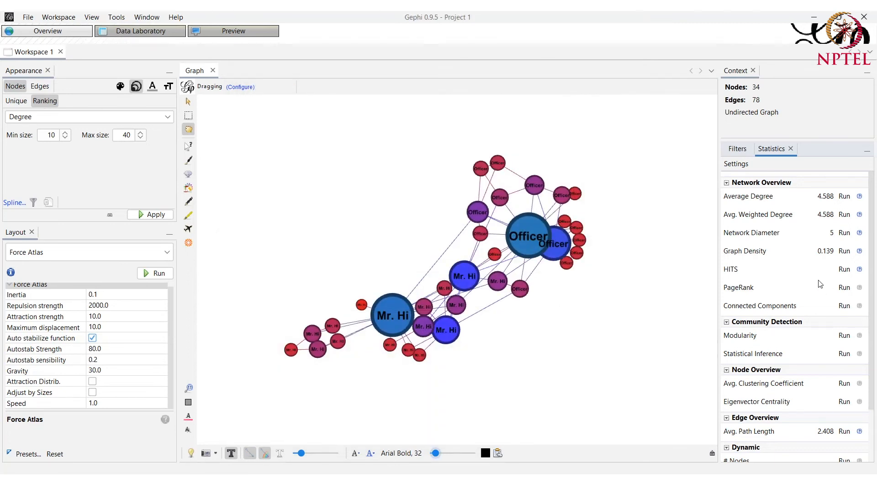
{"action": "left_click", "coordinate": [843, 288]}
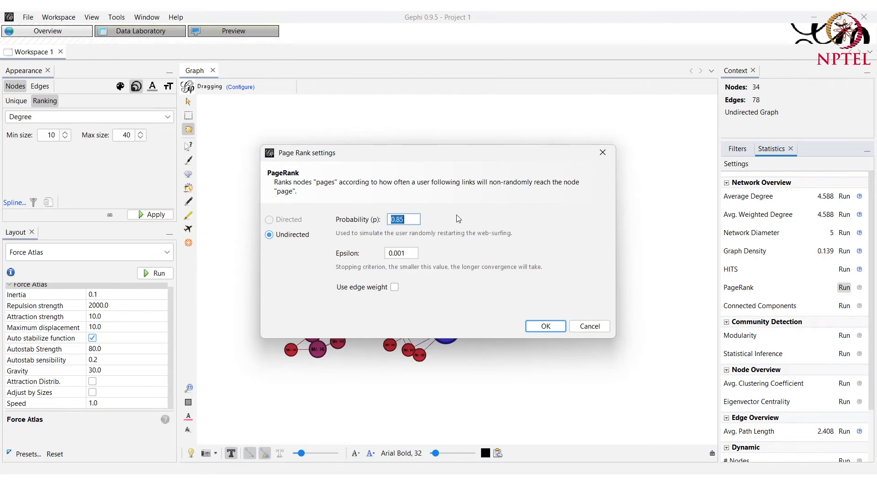
{"action": "left_click", "coordinate": [542, 328]}
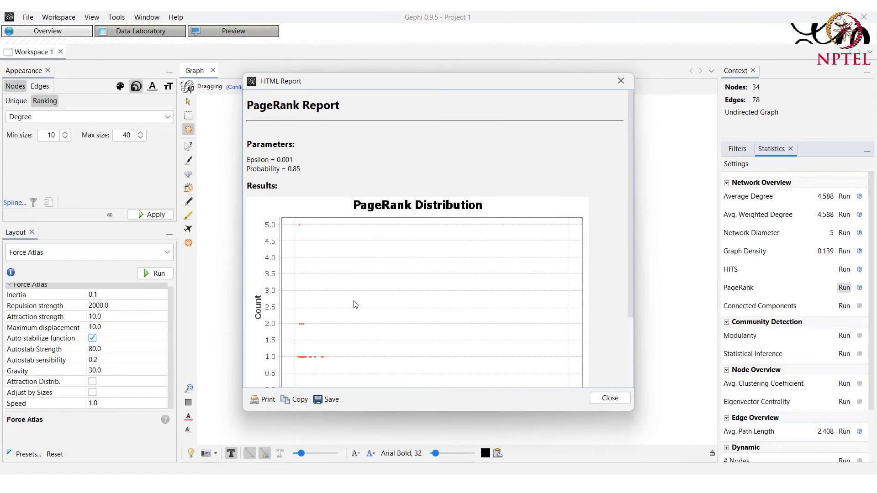
{"action": "scroll", "coordinate": [355, 305], "scroll_direction": "down", "scroll_amount": 3}
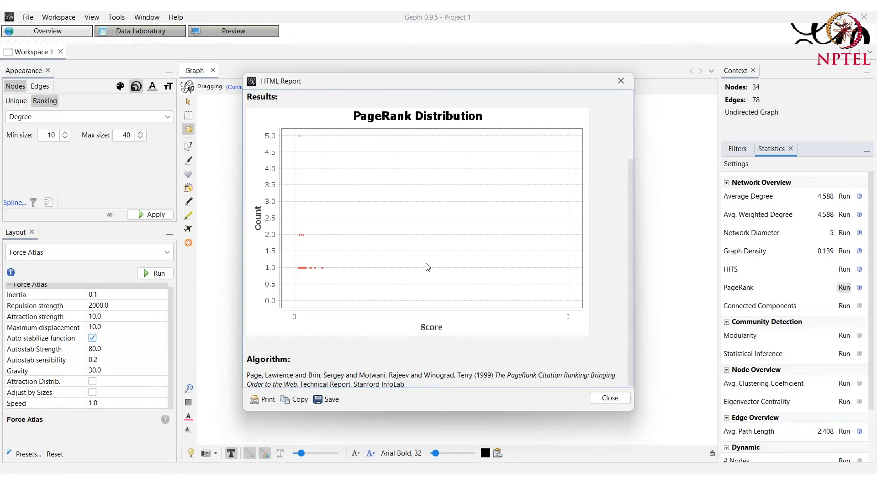
{"action": "scroll", "coordinate": [446, 304], "scroll_direction": "down", "scroll_amount": 1}
{"action": "left_click", "coordinate": [603, 399]}
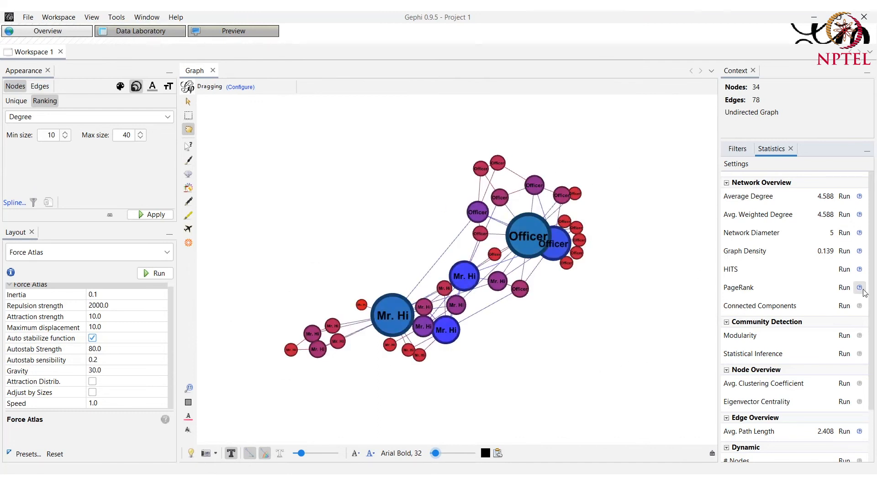
Step: Run the Connected Components statistic as undirected and review the component count and size distribution in its report
{"action": "left_click", "coordinate": [845, 305]}
{"action": "left_click", "coordinate": [541, 336]}
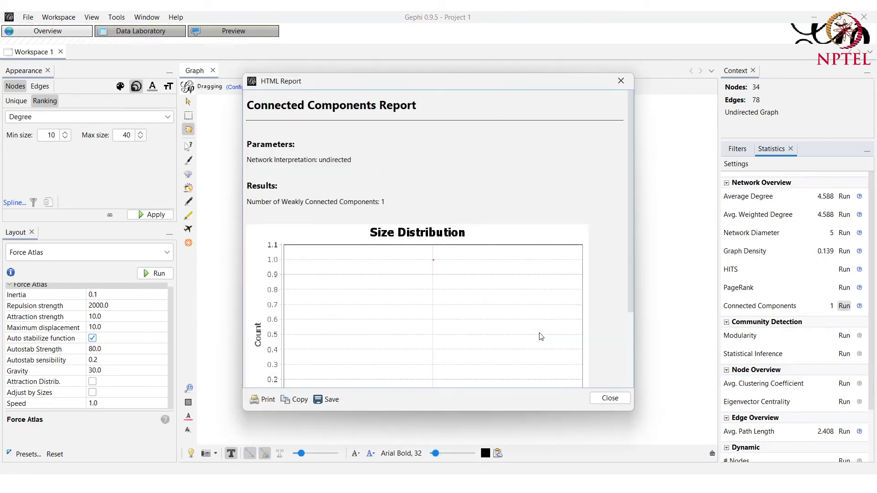
{"action": "left_click_drag", "start_coordinate": [376, 202], "coordinate": [385, 203]}
{"action": "left_click", "coordinate": [404, 202]}
{"action": "scroll", "coordinate": [404, 203], "scroll_direction": "down", "scroll_amount": 3}
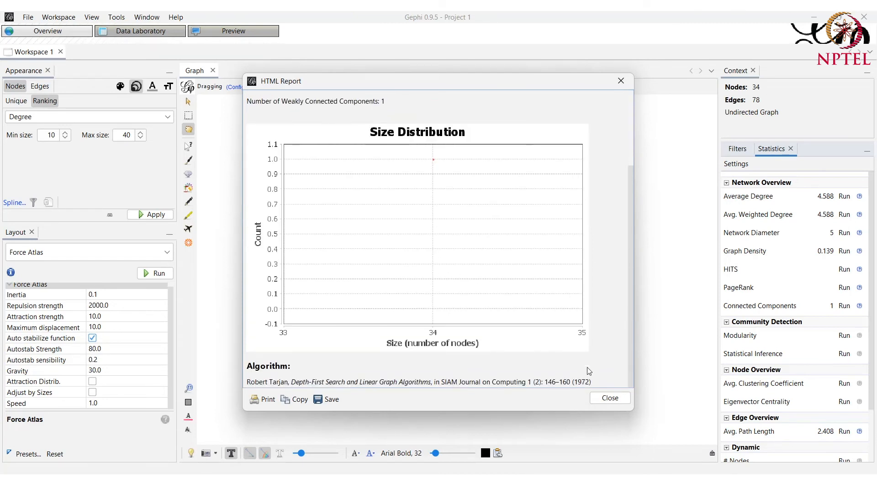
{"action": "left_click", "coordinate": [610, 398]}
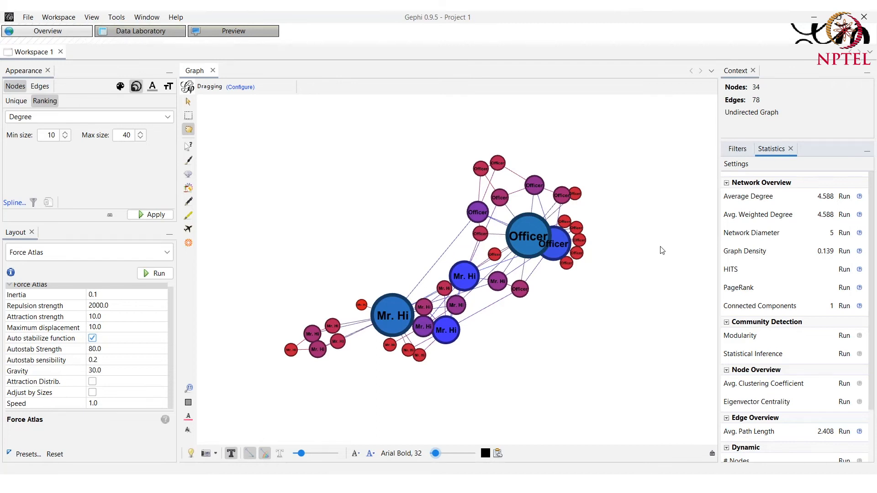
Step: Colour the nodes by a Betweenness Centrality ranking with the default green gradient
{"action": "left_click", "coordinate": [120, 87]}
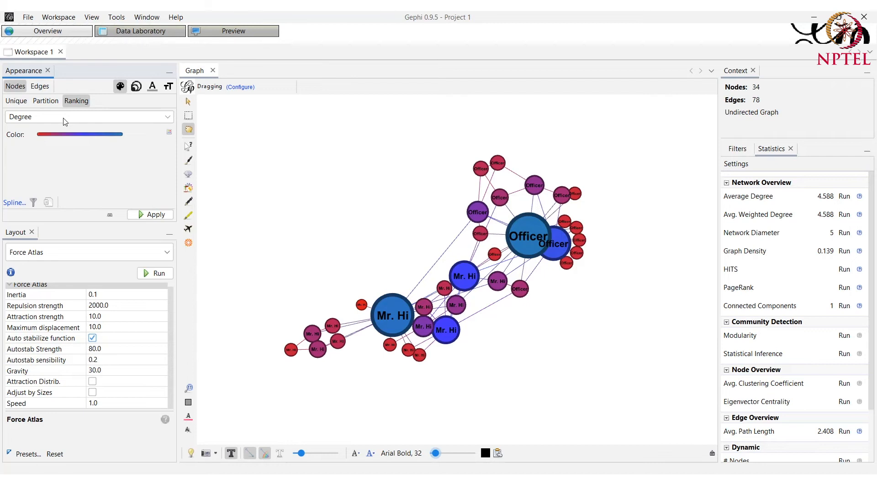
{"action": "left_click", "coordinate": [64, 120]}
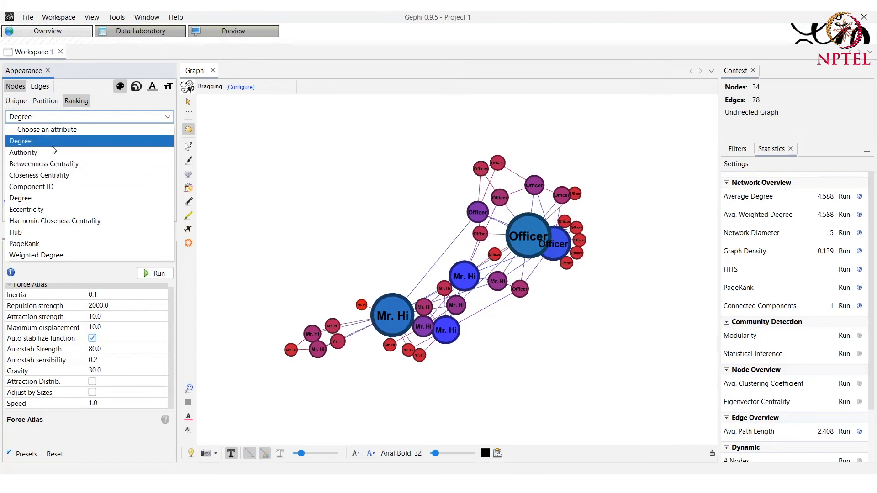
{"action": "left_click", "coordinate": [55, 165]}
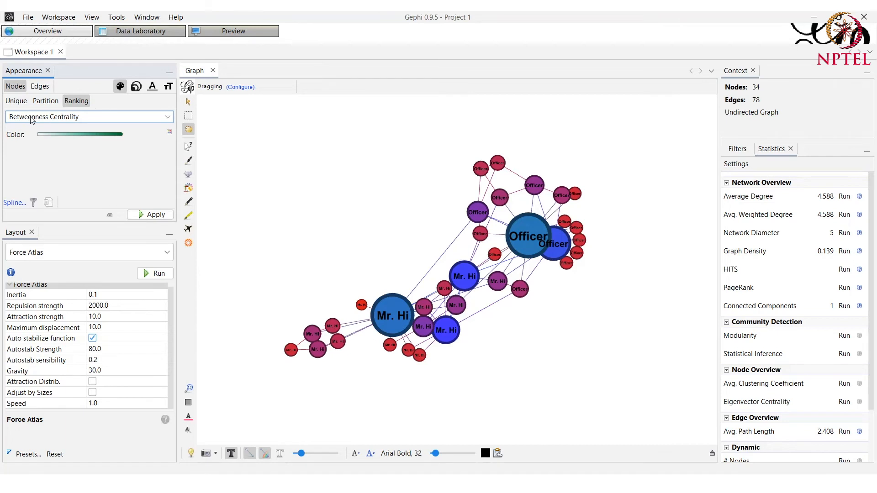
{"action": "left_click", "coordinate": [158, 214]}
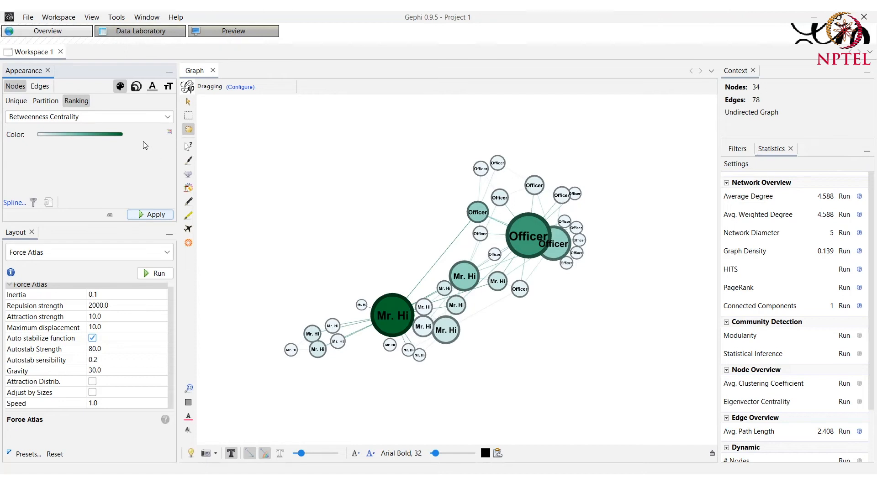
Step: Size the nodes by a Betweenness Centrality ranking with minimum size 10 and maximum size 40
{"action": "left_click", "coordinate": [136, 87]}
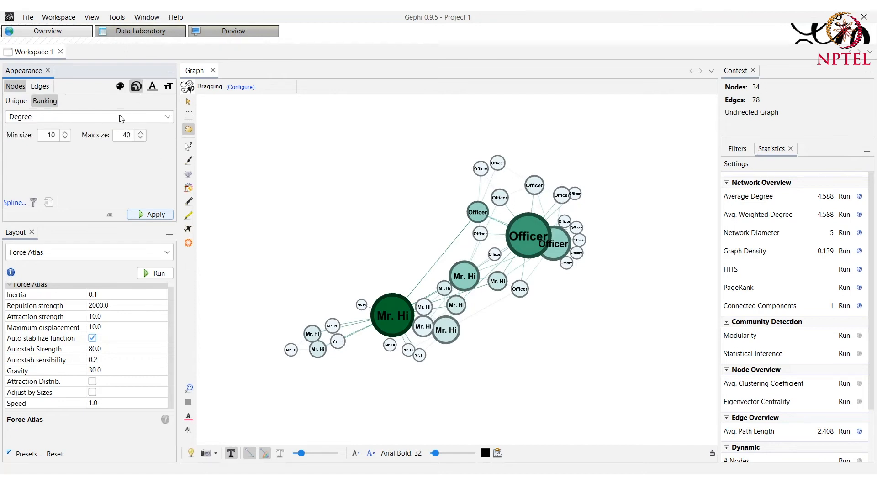
{"action": "left_click", "coordinate": [122, 118]}
{"action": "left_click", "coordinate": [82, 164]}
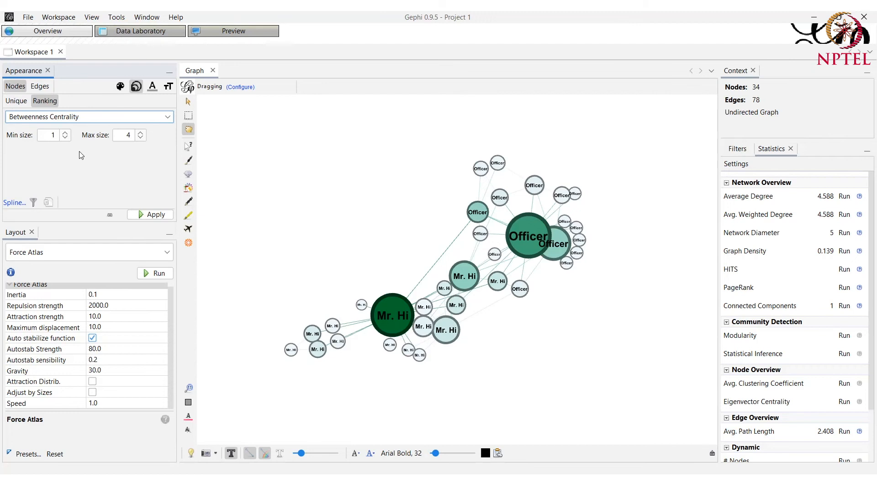
{"action": "double_click", "coordinate": [54, 135]}
{"action": "left_click", "coordinate": [58, 136]}
{"action": "type", "text": "0"}
{"action": "left_click", "coordinate": [132, 136]}
{"action": "type", "text": "0"}
{"action": "left_click", "coordinate": [151, 215]}
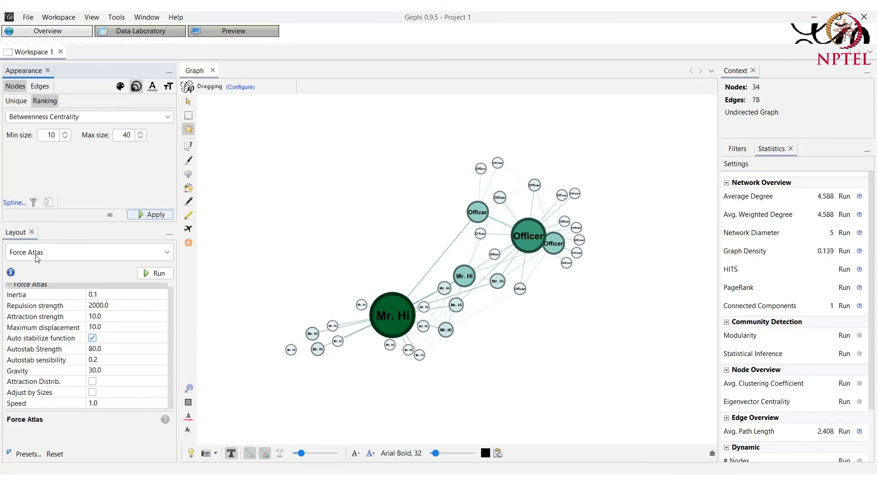
Step: Enable Adjust by Sizes for the Force Atlas layout, run it until the nodes spread apart, and stop it
{"action": "left_click", "coordinate": [92, 396]}
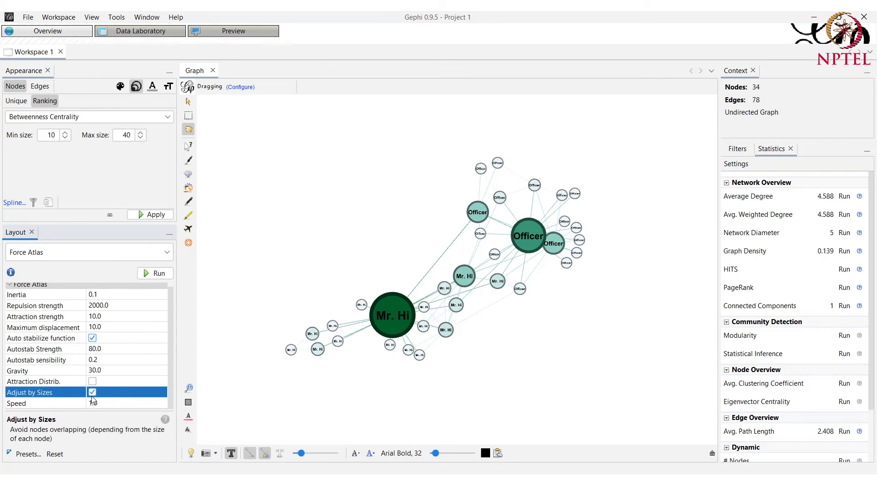
{"action": "left_click", "coordinate": [155, 273]}
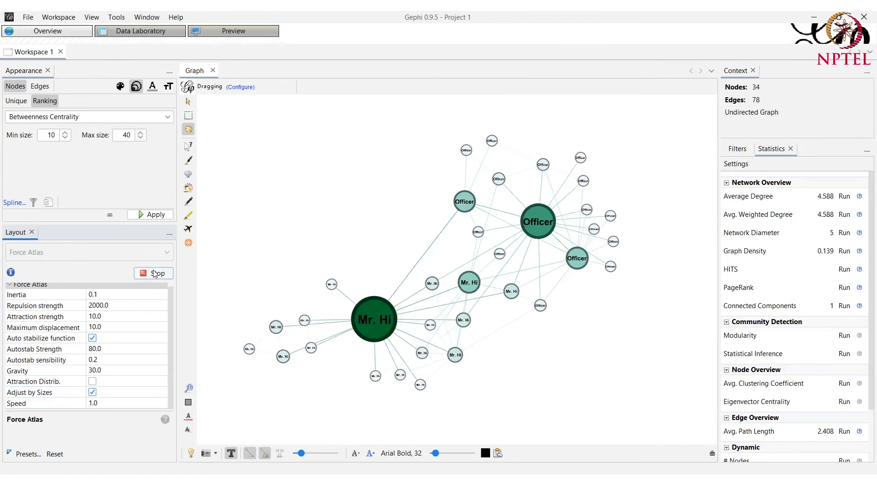
{"action": "left_click", "coordinate": [155, 273]}
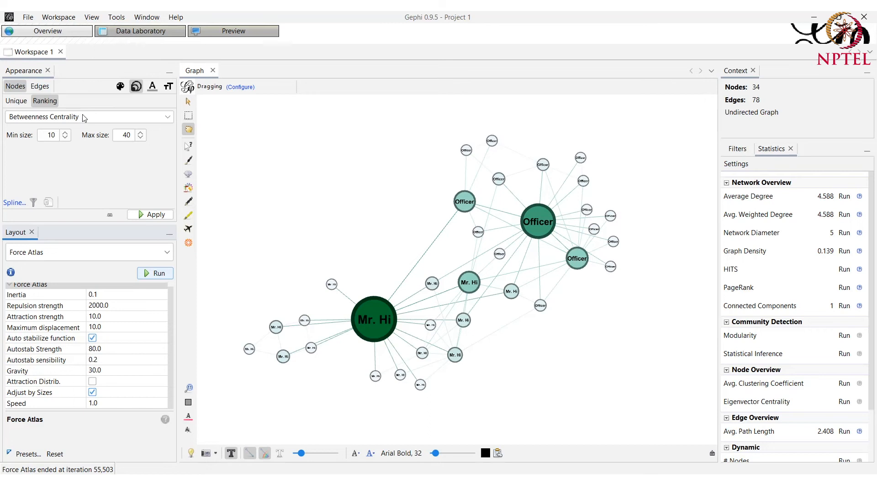
Step: Recolour the Betweenness Centrality node ranking with the default red-yellow-blue gradient
{"action": "left_click", "coordinate": [118, 87]}
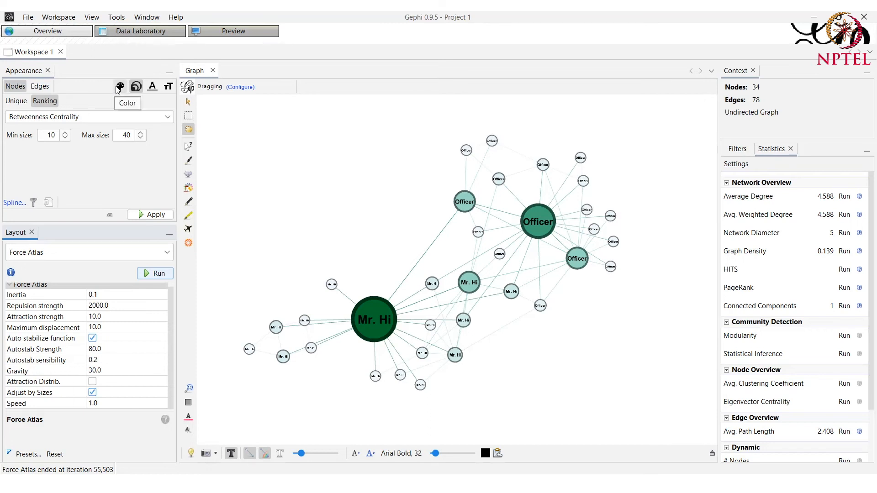
{"action": "left_click", "coordinate": [167, 135]}
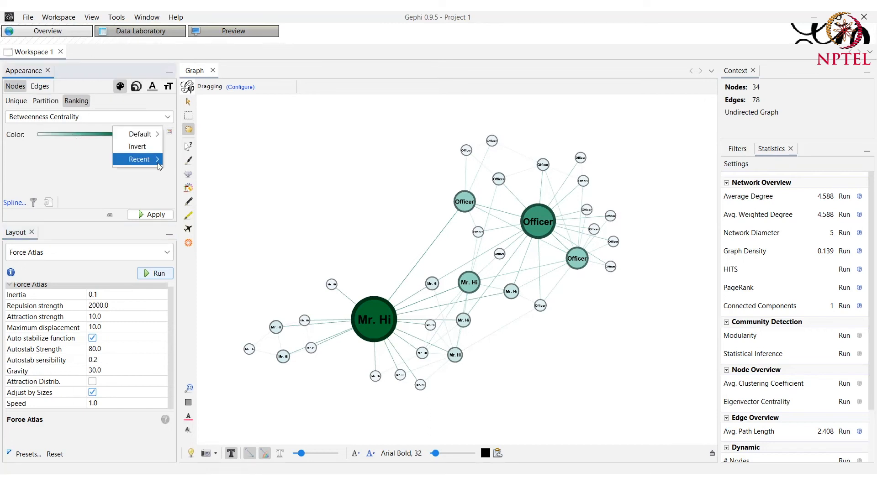
{"action": "mouse_move", "coordinate": [146, 134]}
{"action": "left_click", "coordinate": [175, 286]}
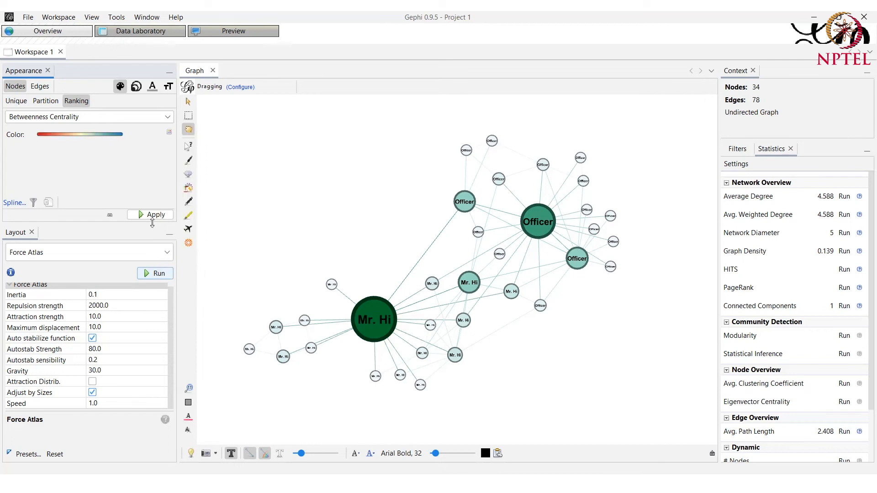
{"action": "left_click", "coordinate": [154, 215]}
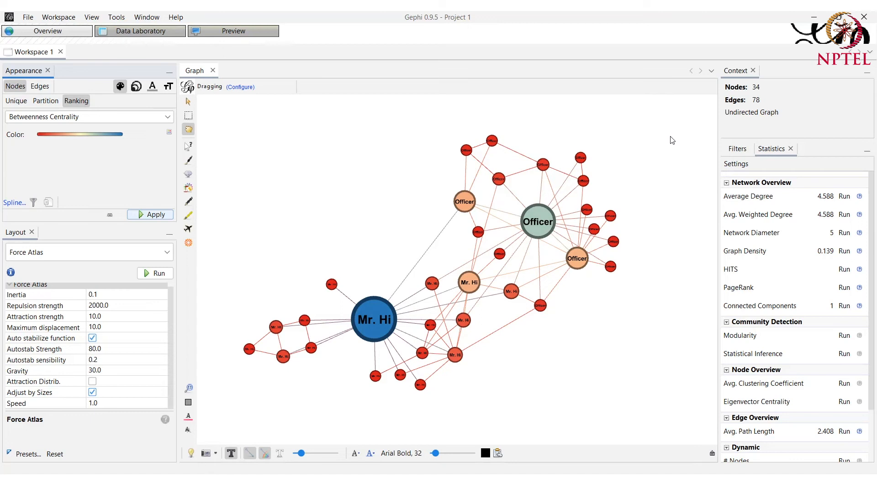
Step: Run Modularity with Randomize, edge weights and resolution 1.0, and review the communities and size distribution in its report
{"action": "scroll", "coordinate": [764, 344], "scroll_direction": "down", "scroll_amount": 3}
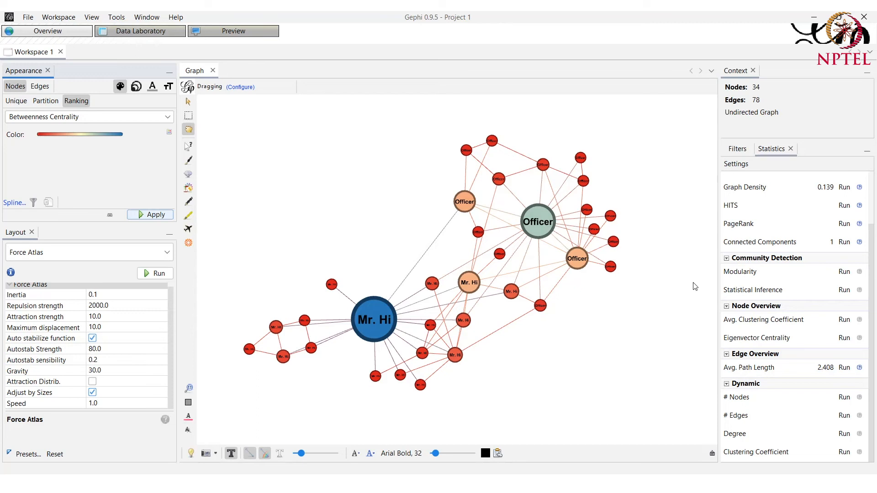
{"action": "left_click", "coordinate": [843, 272]}
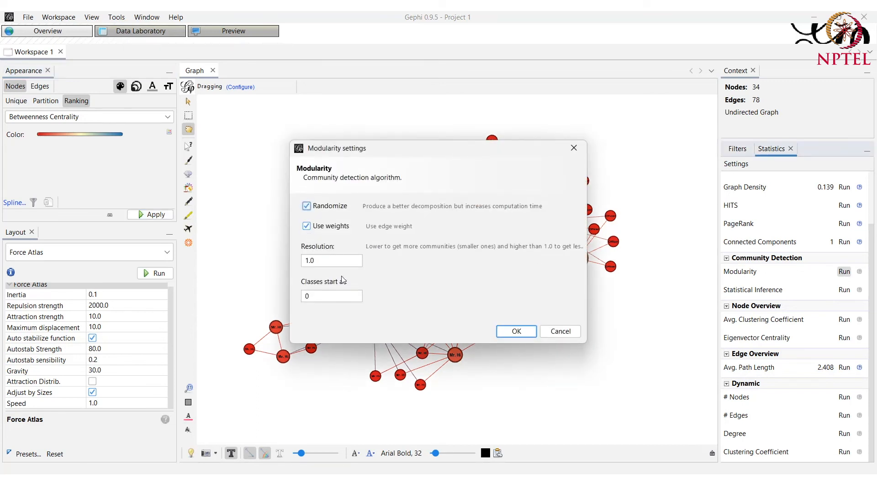
{"action": "left_click", "coordinate": [504, 333]}
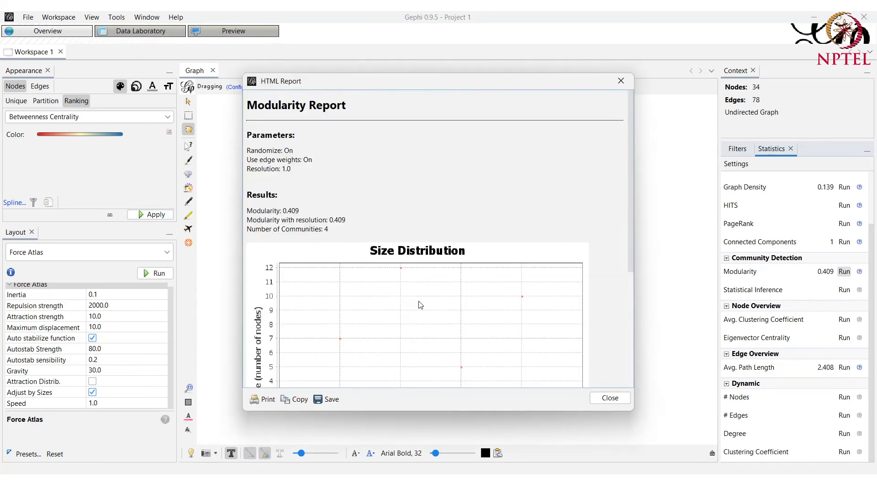
{"action": "scroll", "coordinate": [417, 304], "scroll_direction": "down", "scroll_amount": 5}
{"action": "scroll", "coordinate": [456, 307], "scroll_direction": "up", "scroll_amount": 3}
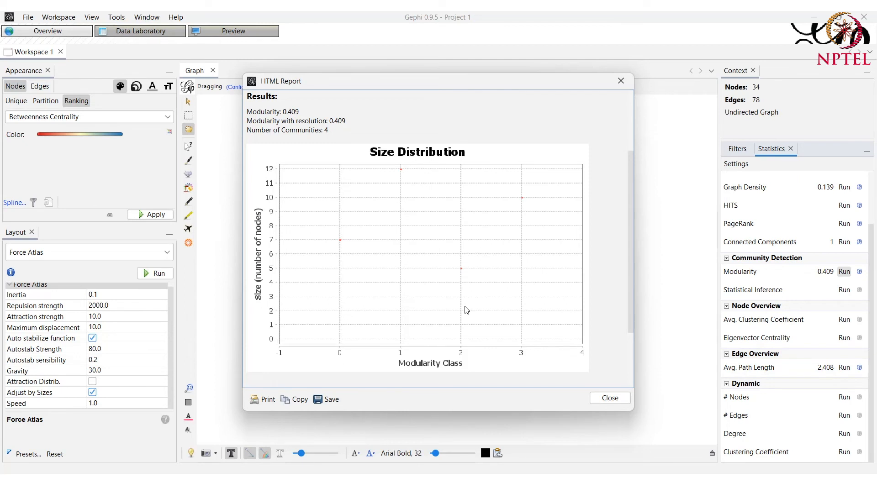
{"action": "left_click", "coordinate": [609, 399]}
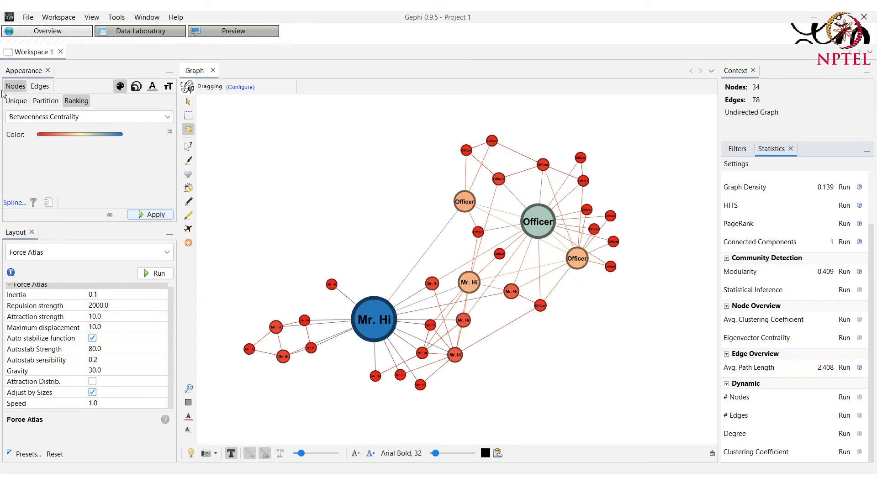
Step: Colour the nodes as a partition by Modularity Class
{"action": "left_click", "coordinate": [42, 103]}
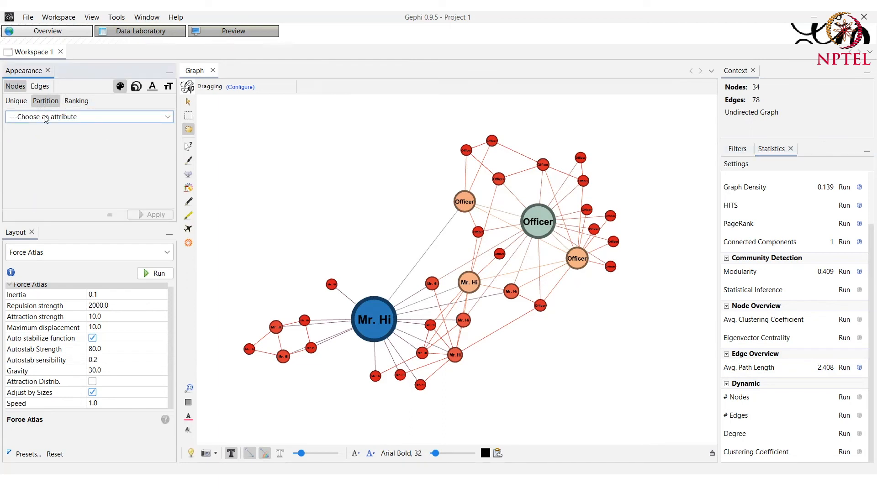
{"action": "left_click", "coordinate": [46, 118]}
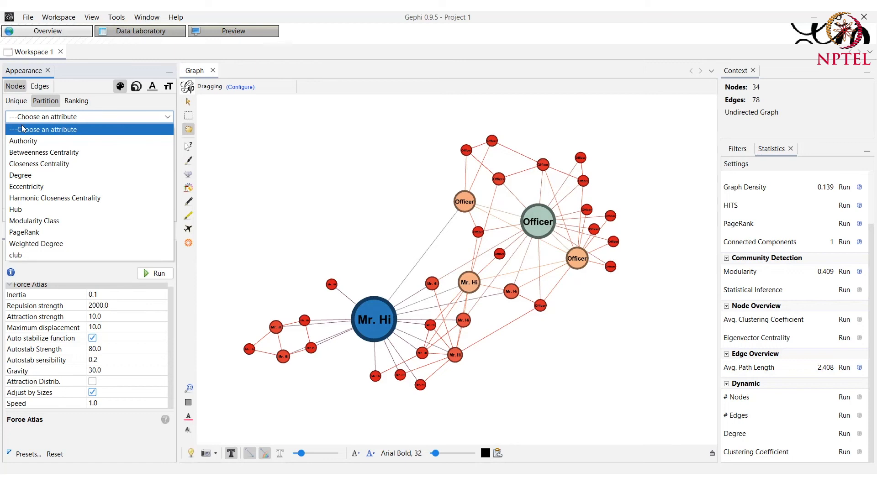
{"action": "left_click", "coordinate": [34, 222]}
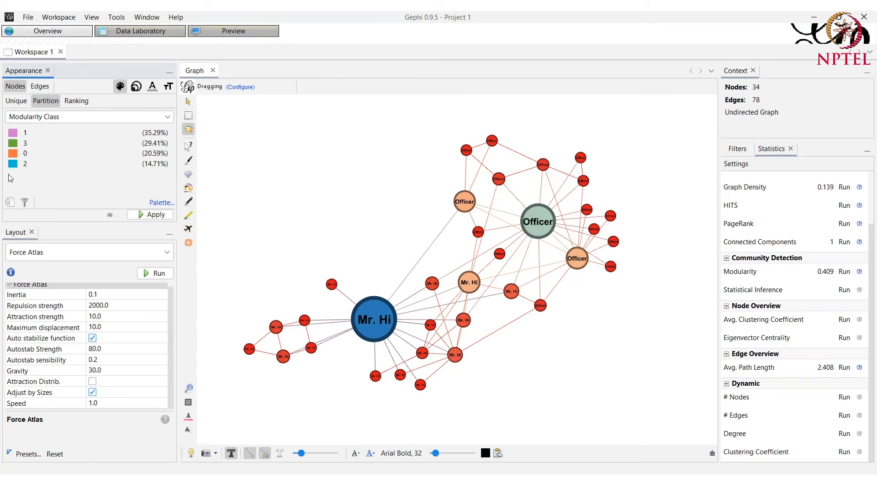
{"action": "left_click", "coordinate": [142, 218]}
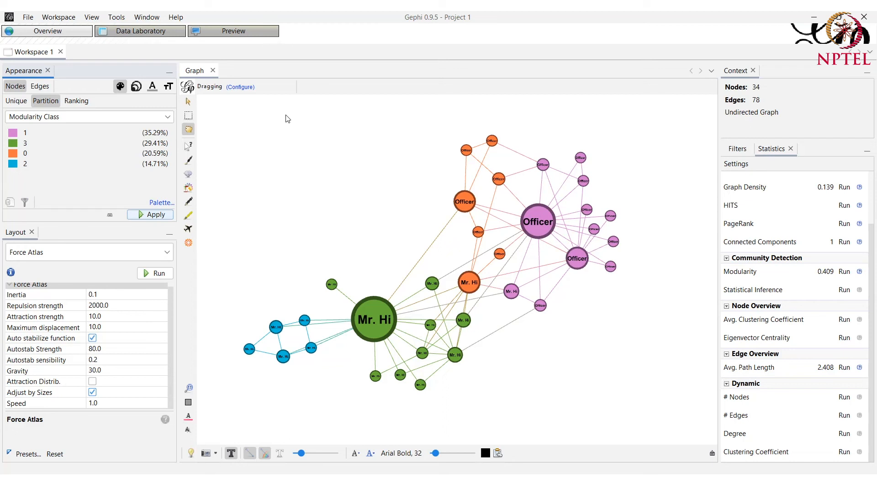
Step: Colour the nodes as a partition by the club attribute
{"action": "left_click", "coordinate": [119, 119]}
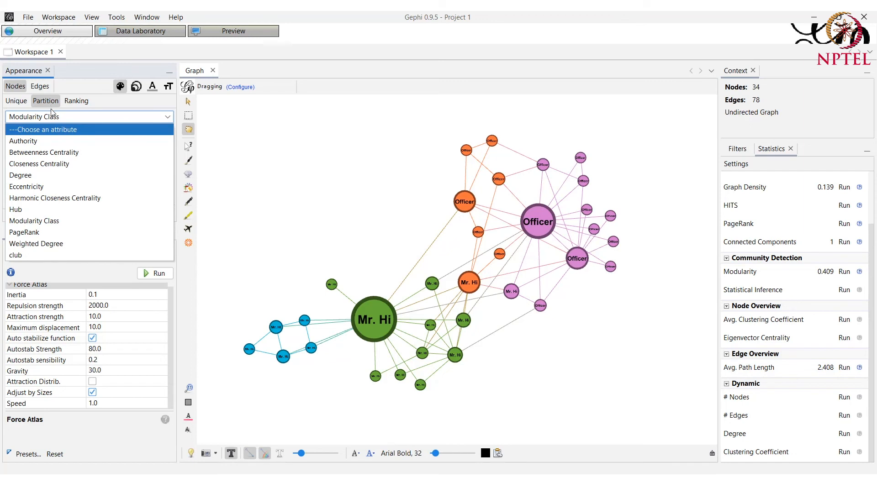
{"action": "left_click", "coordinate": [27, 255]}
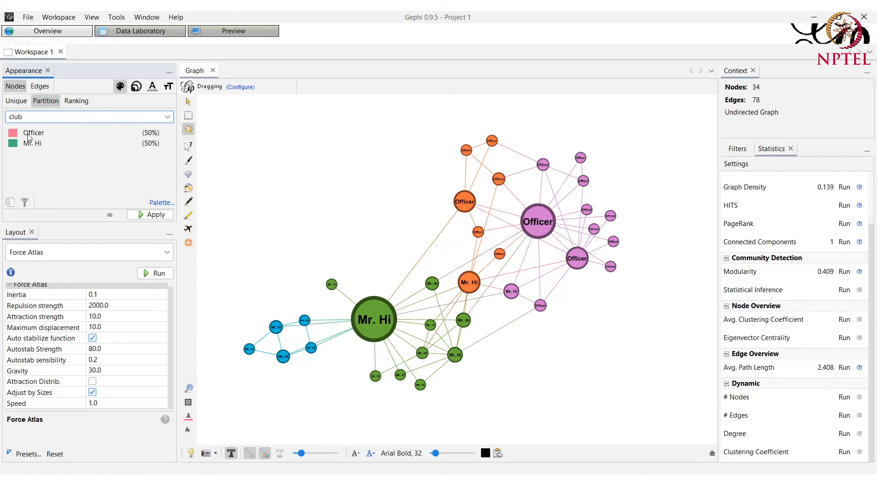
{"action": "left_click", "coordinate": [142, 217]}
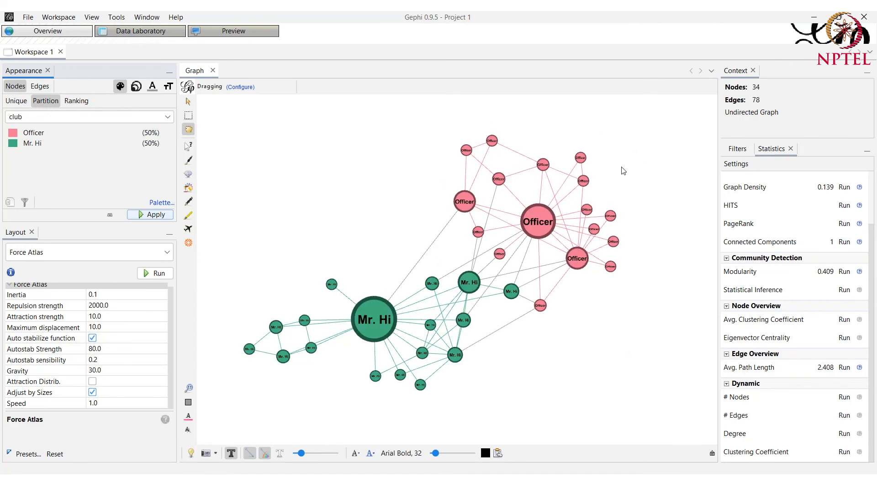
Step: Switch the node colour partition from club back to Modularity Class and apply it to the graph
{"action": "left_click", "coordinate": [135, 117]}
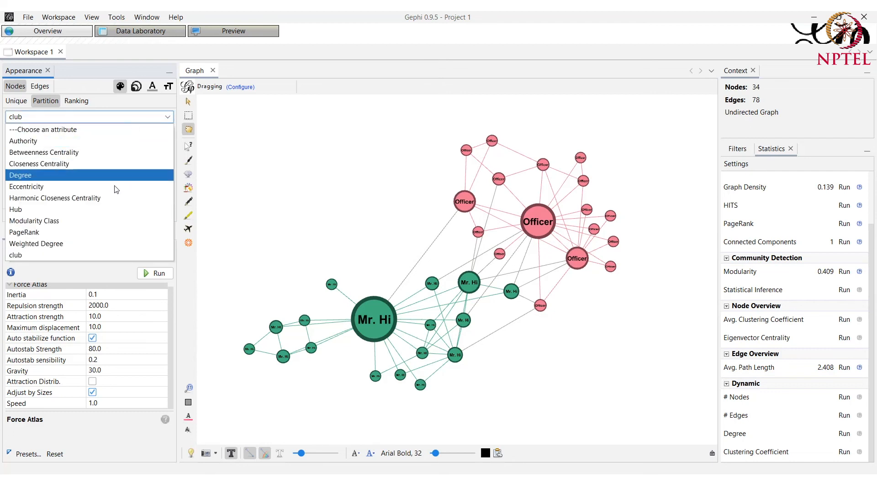
{"action": "left_click", "coordinate": [83, 223]}
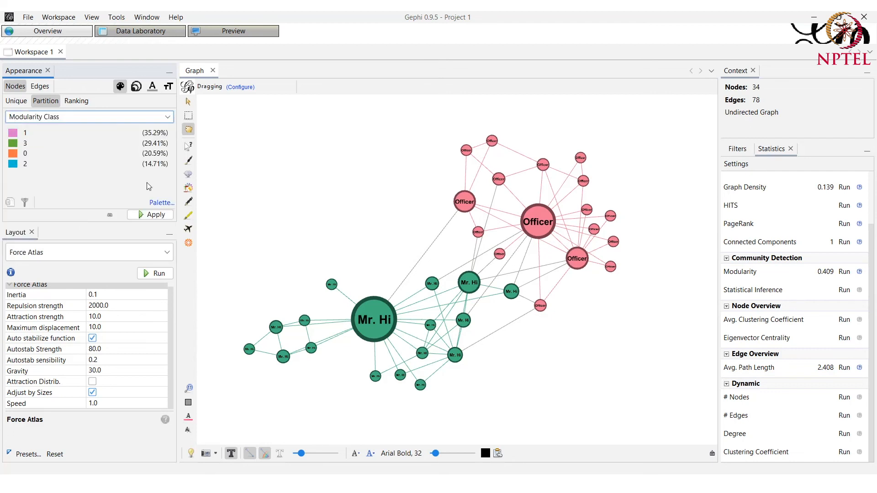
{"action": "left_click", "coordinate": [156, 217]}
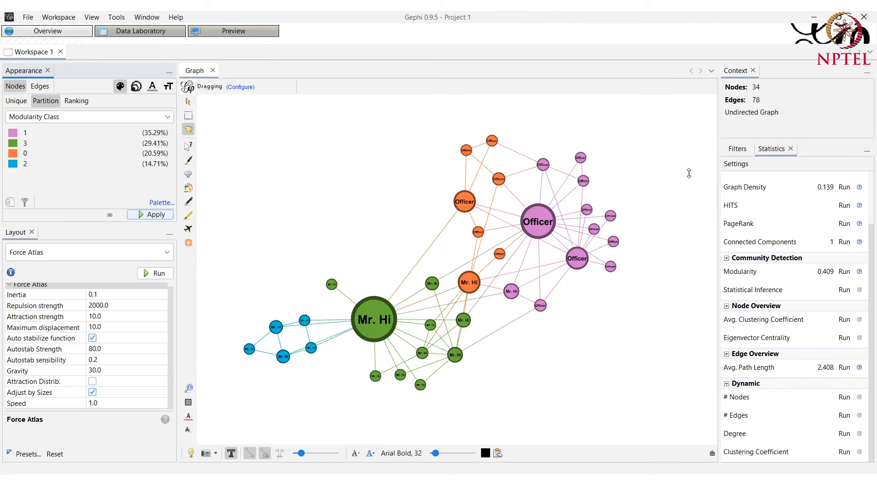
Step: Add the Degree Range topology filter as a query, set its range to 4–17, and filter the graph with it
{"action": "left_click", "coordinate": [727, 154]}
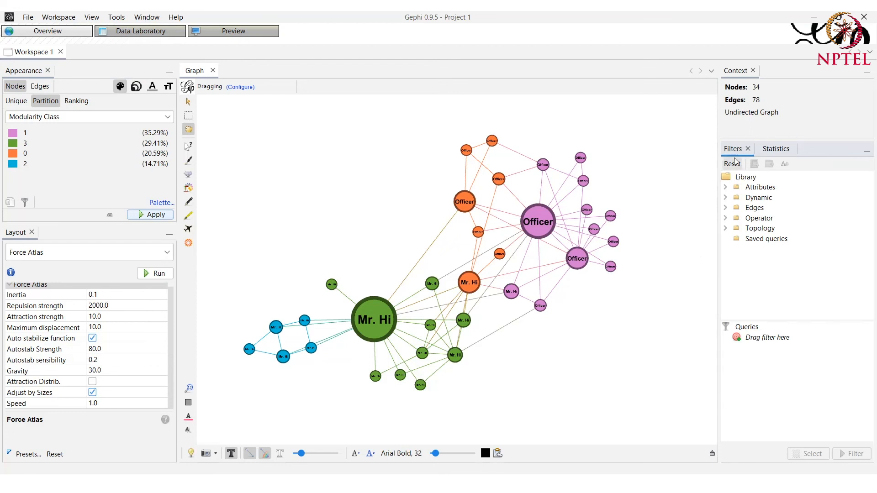
{"action": "left_click", "coordinate": [726, 229]}
{"action": "mouse_move", "coordinate": [763, 233]}
{"action": "left_mouse_down"}
{"action": "mouse_move", "coordinate": [763, 251]}
{"action": "mouse_move", "coordinate": [765, 235]}
{"action": "left_mouse_up"}
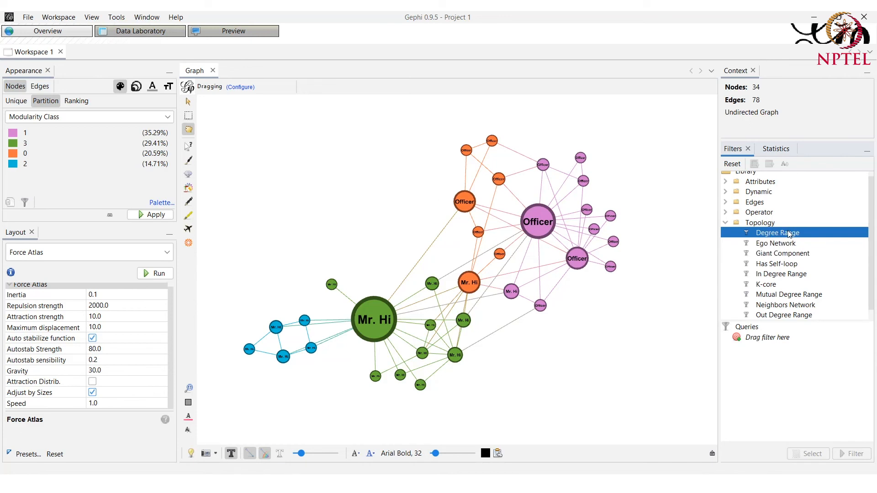
{"action": "left_click_drag", "start_coordinate": [787, 234], "coordinate": [768, 348]}
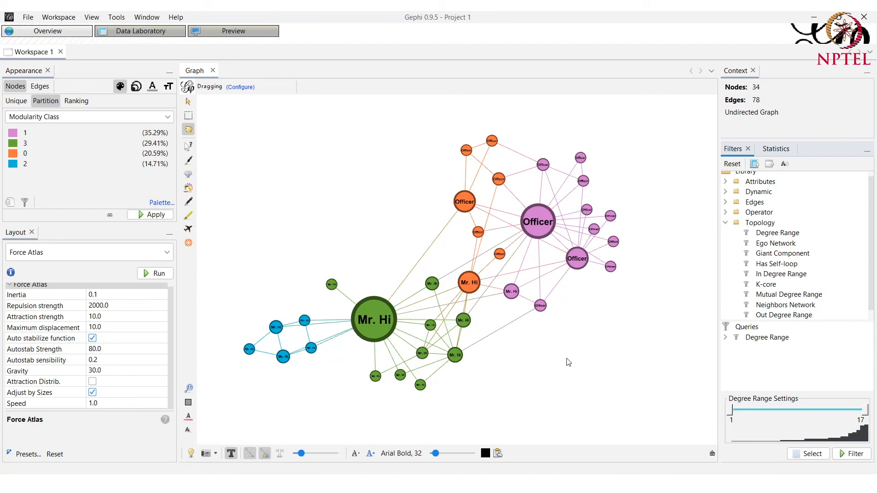
{"action": "left_click_drag", "start_coordinate": [733, 409], "coordinate": [759, 417]}
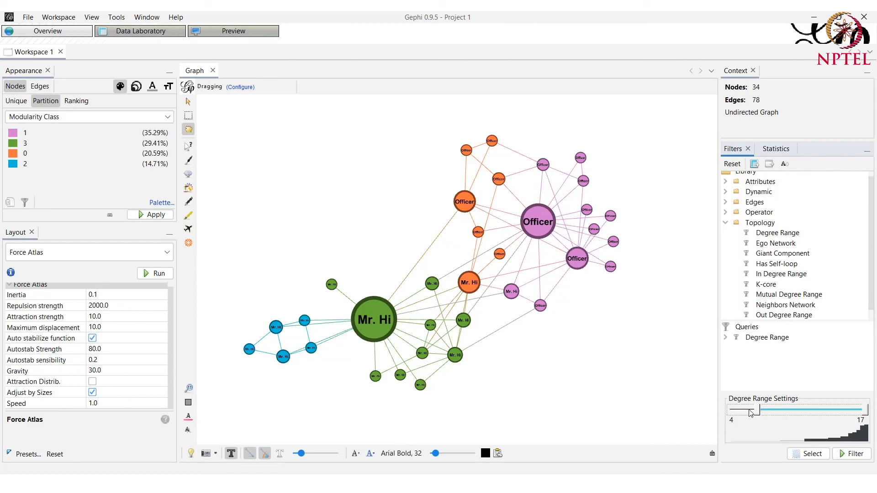
{"action": "left_click", "coordinate": [852, 454]}
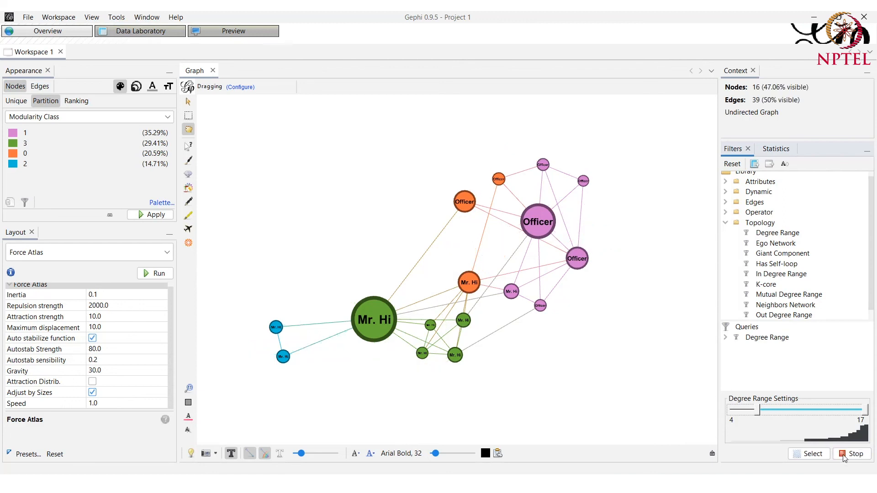
Step: Switch the Degree Range filter off and on to compare the filtered and full graph, leaving it stopped
{"action": "left_click", "coordinate": [859, 453]}
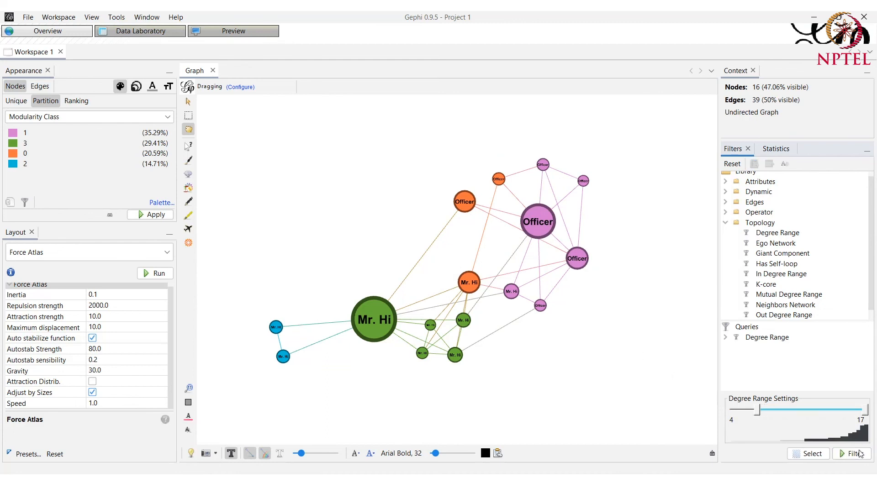
{"action": "left_click", "coordinate": [855, 454]}
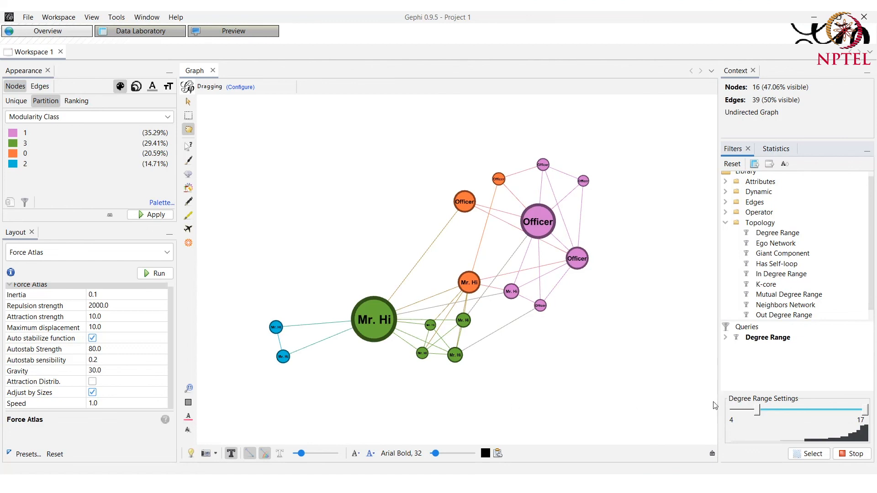
{"action": "left_click", "coordinate": [852, 455]}
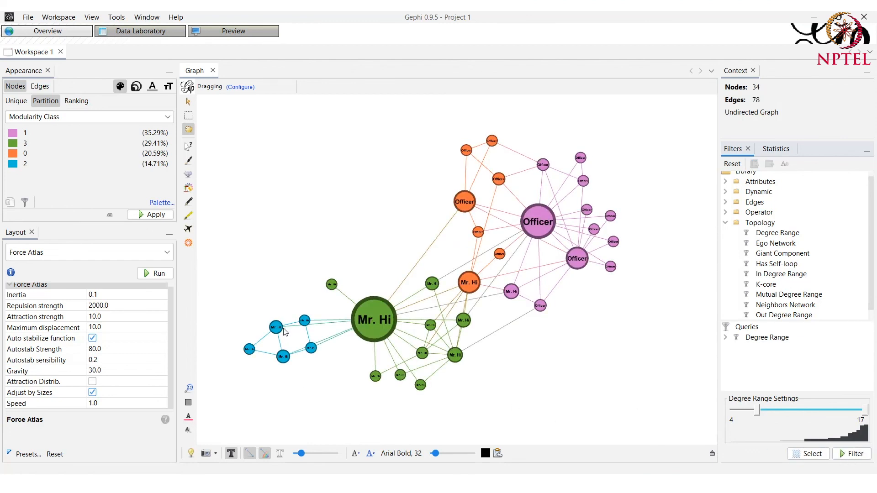
{"action": "left_click", "coordinate": [862, 459]}
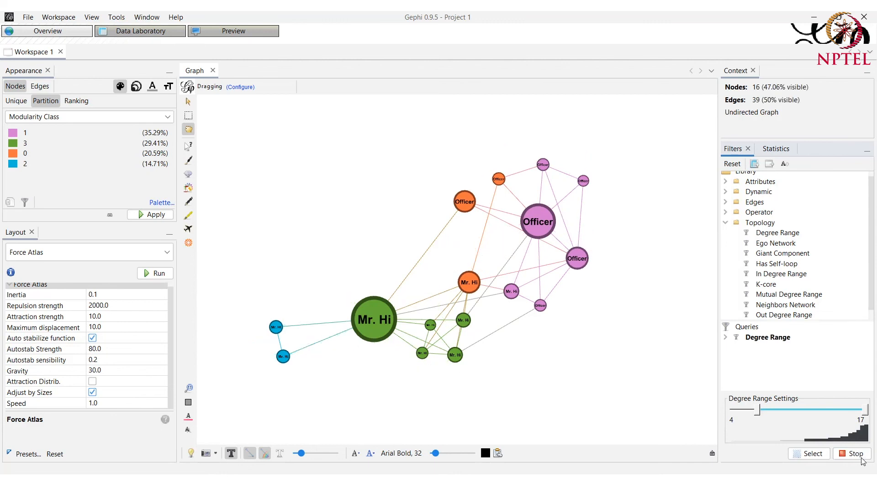
{"action": "left_click", "coordinate": [861, 459]}
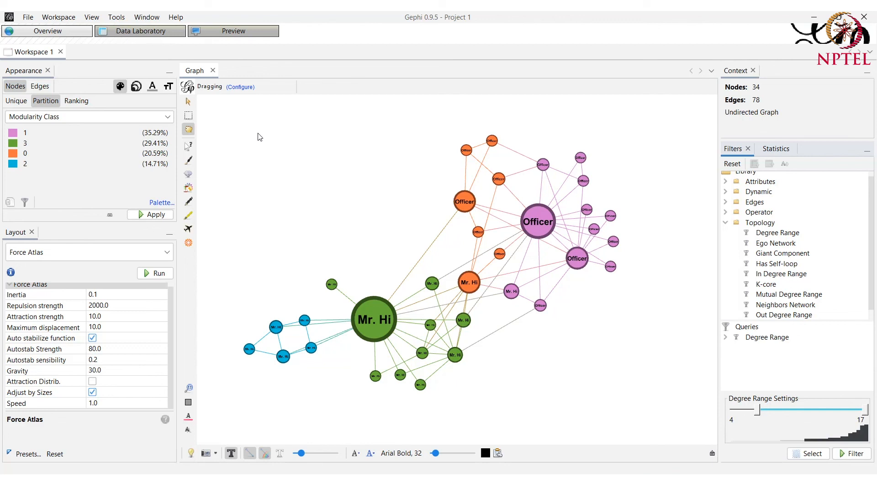
Step: Switch to the graph preview, render it with the Default preset, and zoom the rendered graph
{"action": "left_click", "coordinate": [253, 36]}
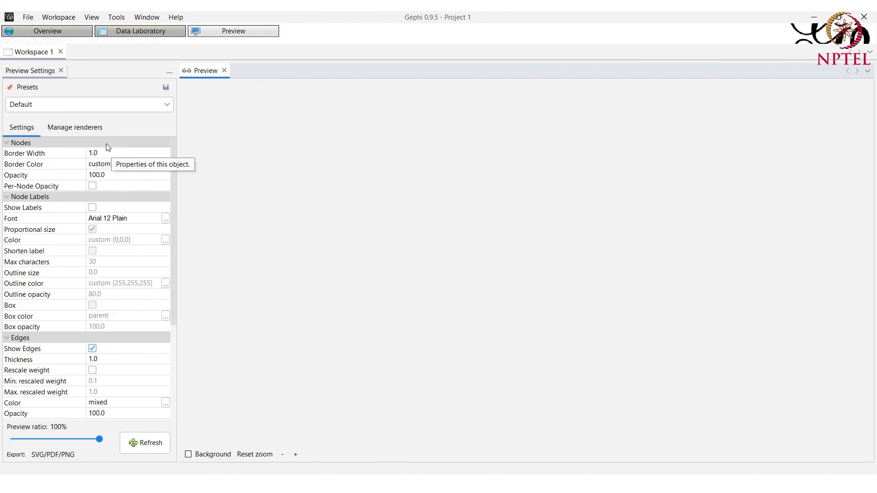
{"action": "left_click", "coordinate": [148, 443]}
{"action": "scroll", "coordinate": [472, 293], "scroll_direction": "down", "scroll_amount": 3}
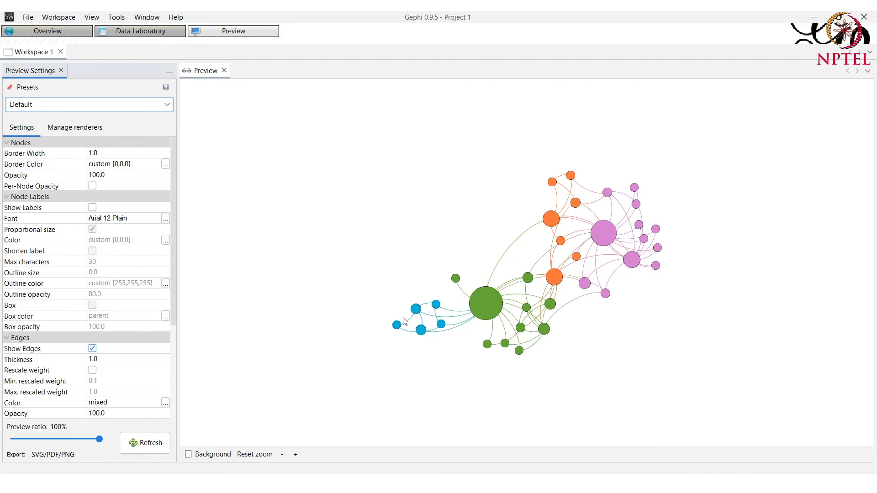
Step: Apply the Default Straight preset to the preview, disable the node labels, and refresh the rendering
{"action": "left_click", "coordinate": [79, 105]}
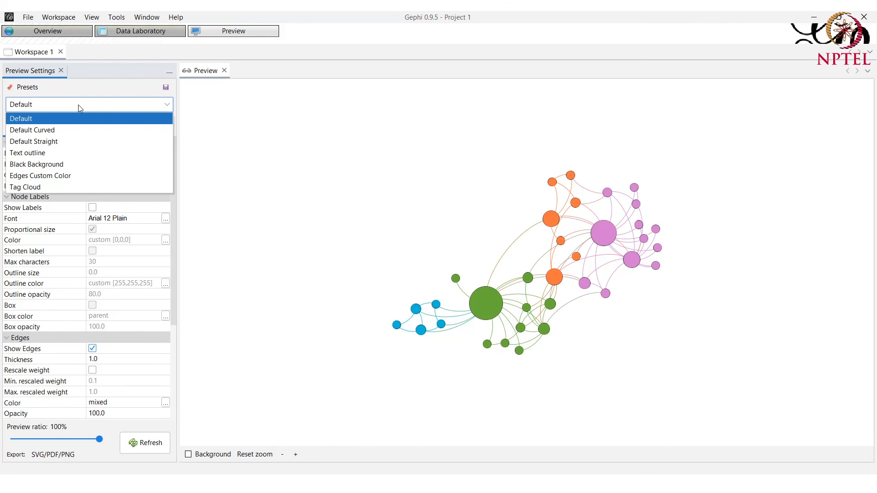
{"action": "left_click", "coordinate": [51, 140]}
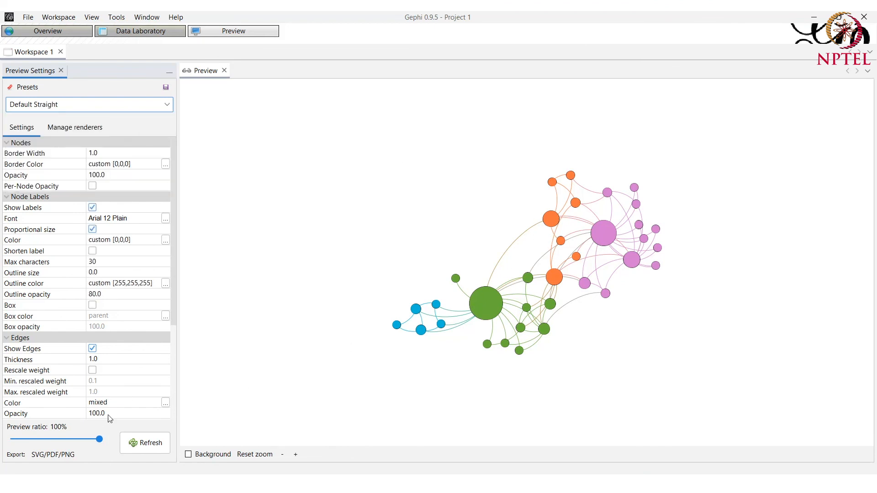
{"action": "left_click", "coordinate": [129, 106]}
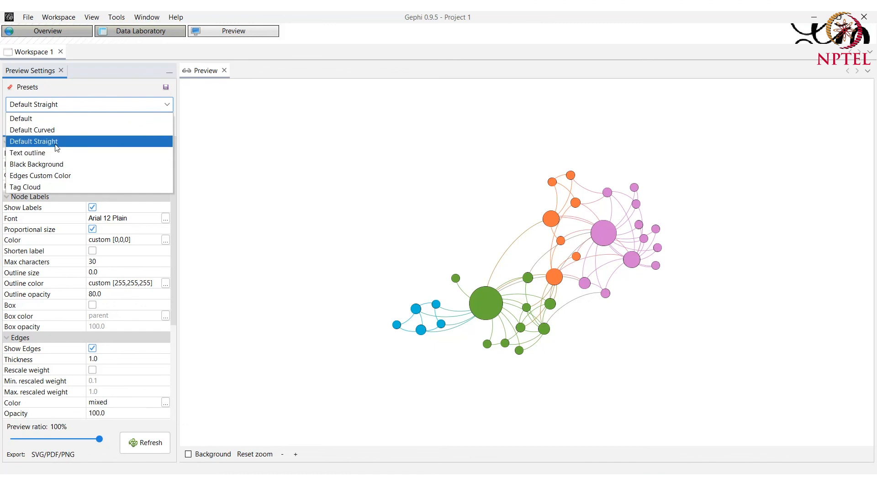
{"action": "left_click", "coordinate": [59, 141]}
{"action": "left_click", "coordinate": [150, 450]}
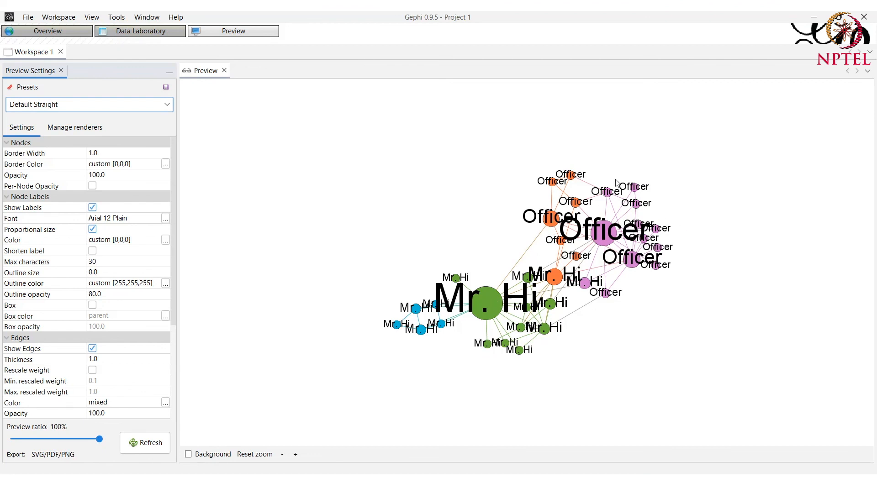
{"action": "left_click", "coordinate": [93, 207]}
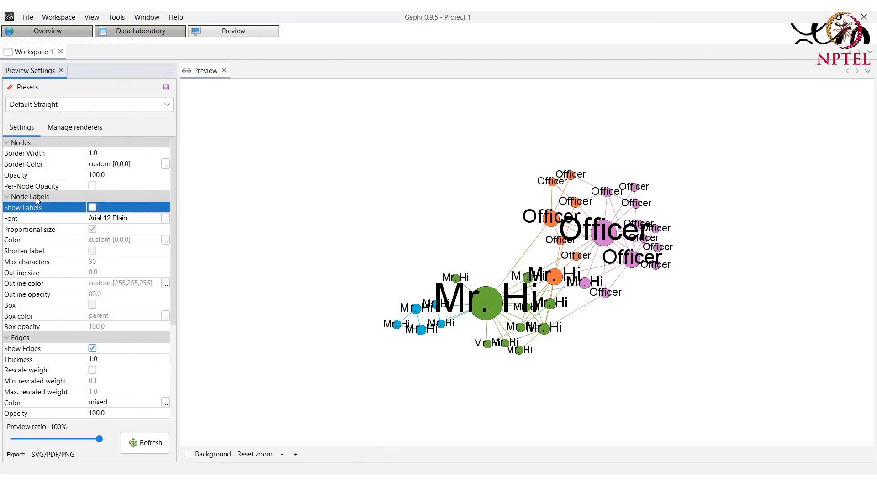
{"action": "left_click", "coordinate": [145, 444]}
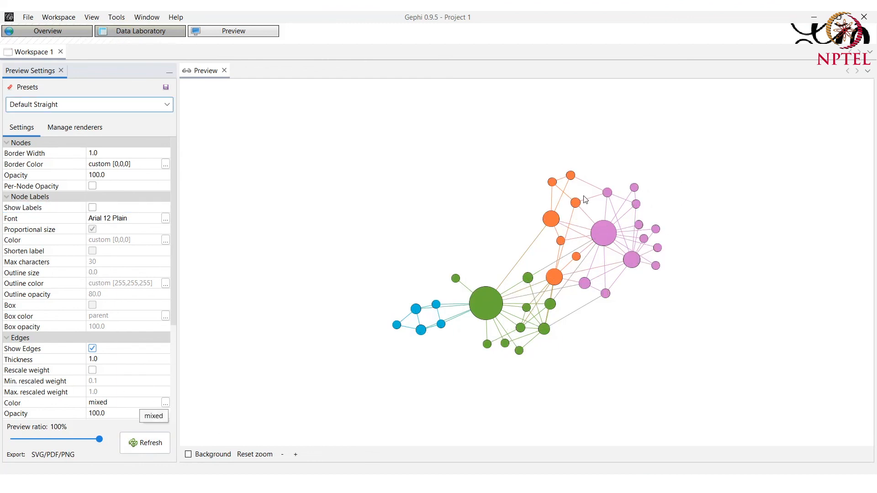
Step: Set the edge thickness in the preview to 30 and refresh the rendering
{"action": "left_click", "coordinate": [93, 358]}
{"action": "left_click", "coordinate": [99, 360]}
{"action": "key", "text": "BackSpace"}
{"action": "key", "text": "BackSpace"}
{"action": "type", "text": "30"}
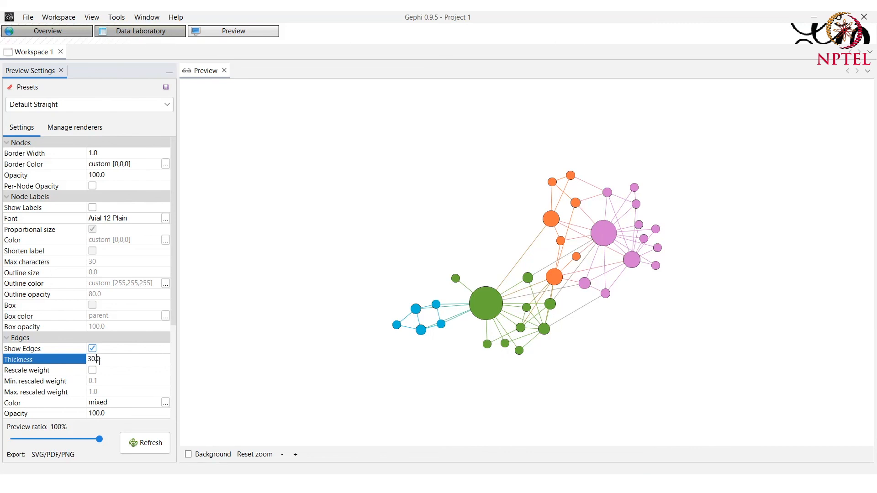
{"action": "left_click", "coordinate": [144, 442]}
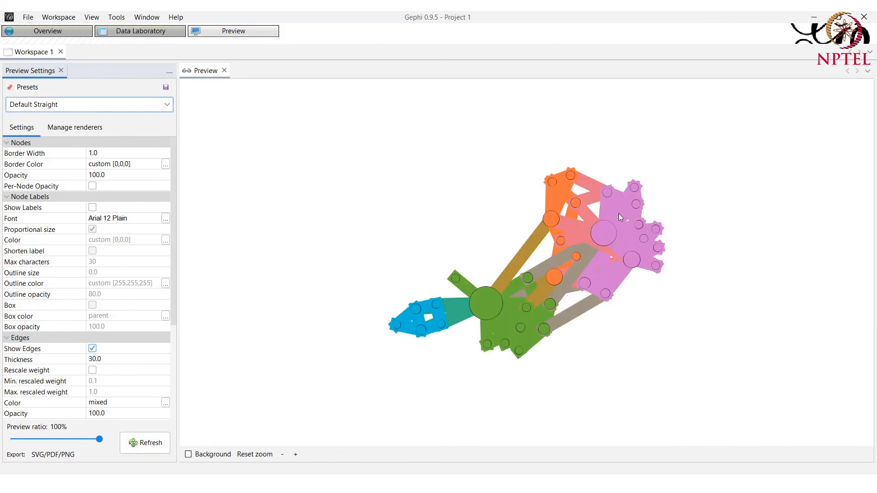
Step: Reduce the preview's edge thickness to 5.0 and refresh the rendering
{"action": "left_click", "coordinate": [95, 358]}
{"action": "type", "text": "0"}
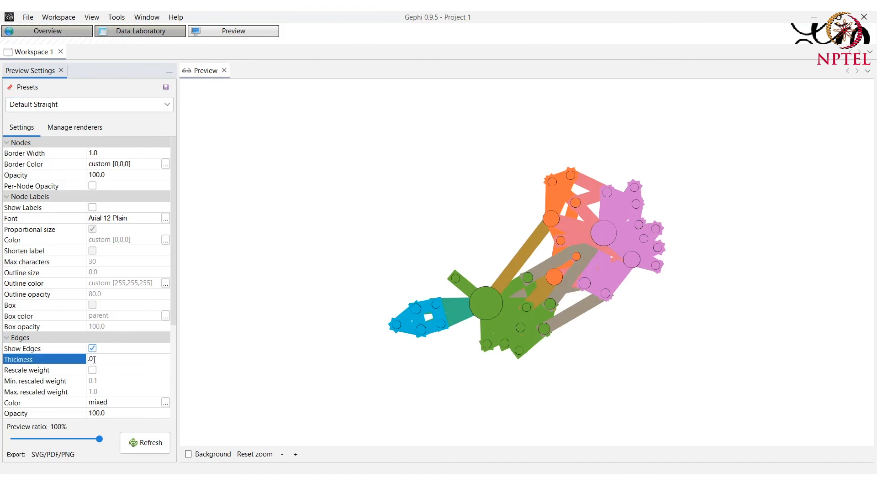
{"action": "left_click", "coordinate": [151, 441]}
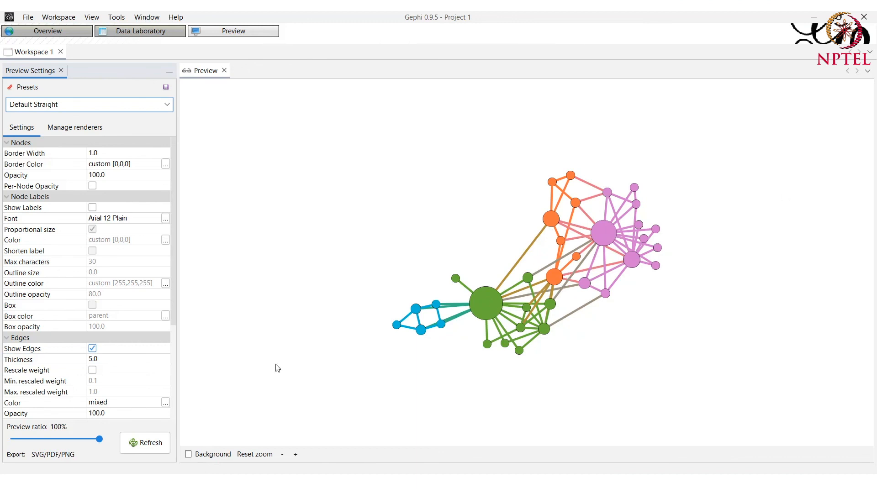
Step: Set the preview's edge thickness to 2.0 and refresh the rendering
{"action": "left_click", "coordinate": [92, 360]}
{"action": "left_click", "coordinate": [88, 359]}
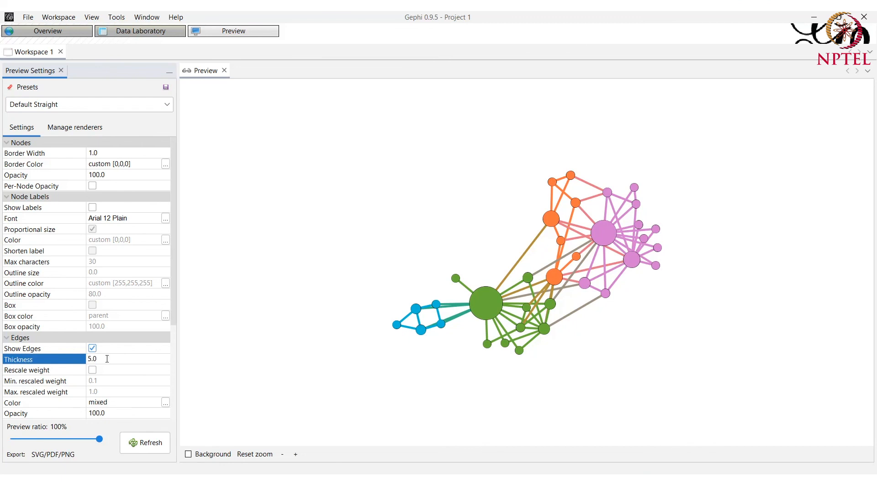
{"action": "type", "text": "2"}
{"action": "left_click", "coordinate": [122, 443]}
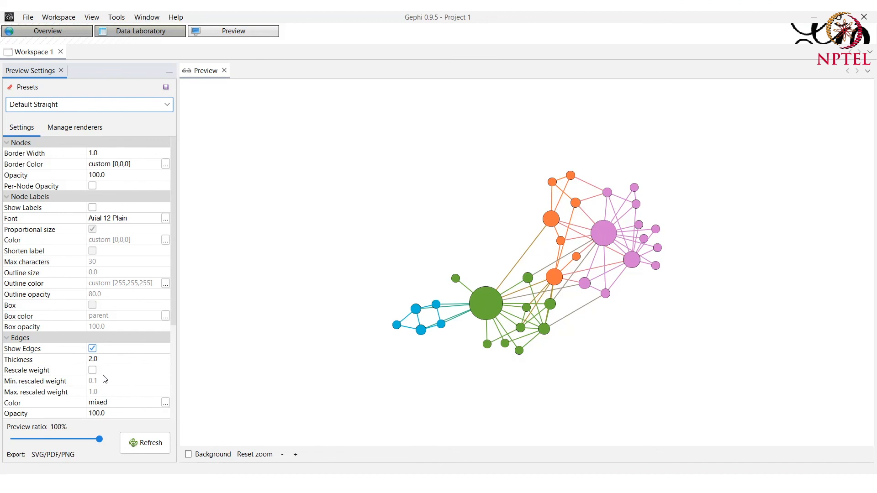
Step: Show the node labels in the preview, shortened to a maximum of 3 characters, and refresh the rendering
{"action": "left_click", "coordinate": [93, 207]}
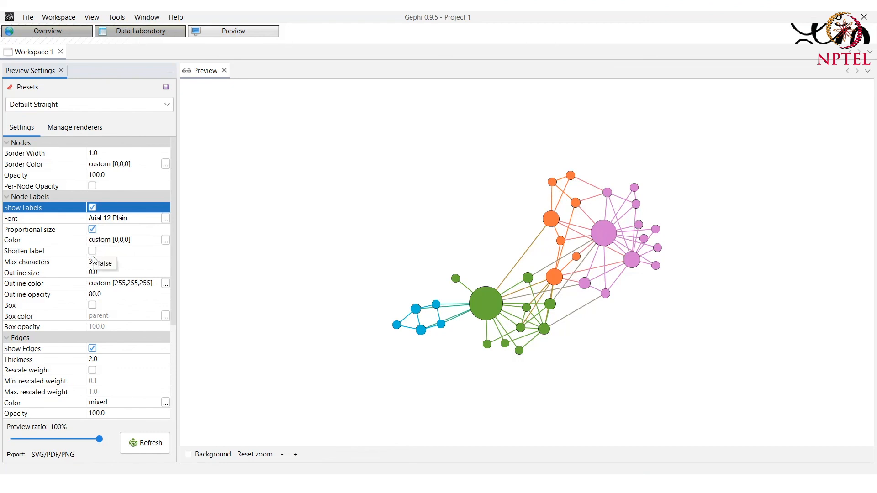
{"action": "left_click", "coordinate": [145, 442]}
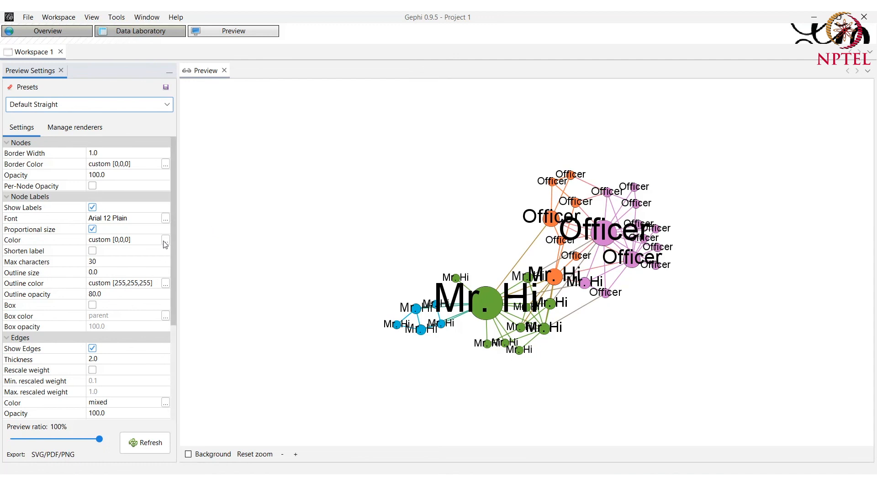
{"action": "left_click", "coordinate": [93, 251]}
{"action": "left_click", "coordinate": [96, 261]}
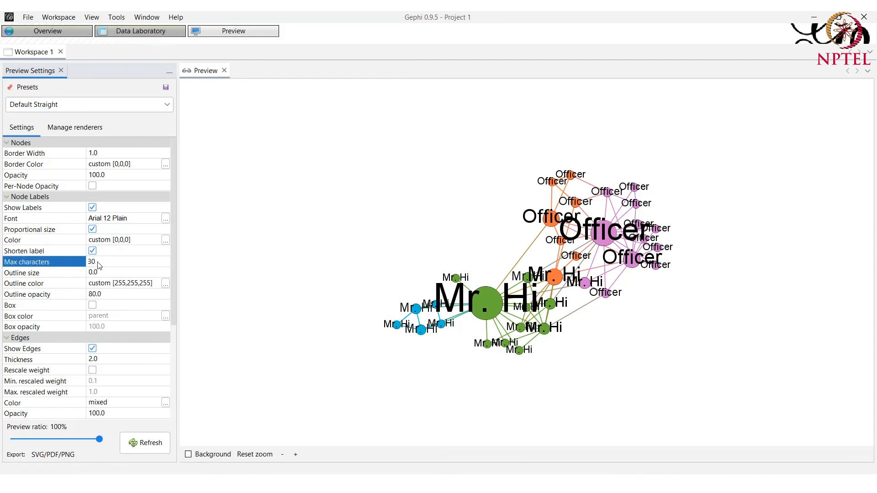
{"action": "left_click", "coordinate": [97, 259]}
{"action": "left_click", "coordinate": [143, 437]}
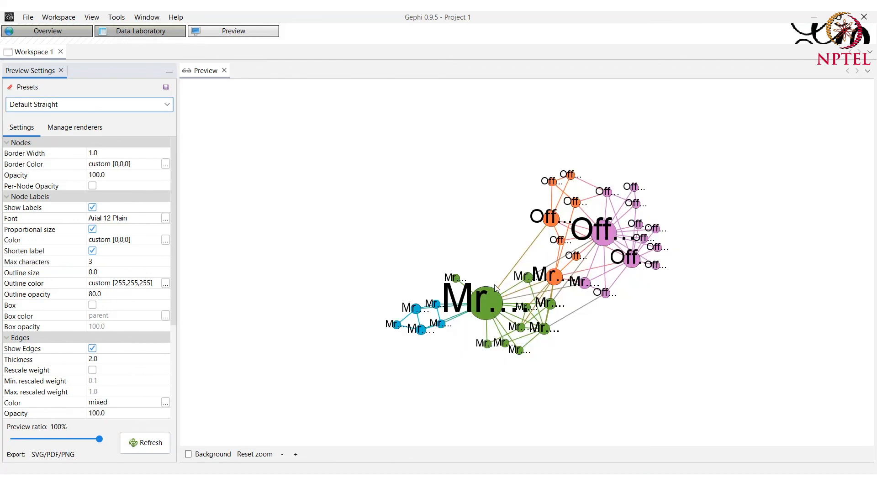
Step: Set the node label font to Barlow Condensed Black, hide the node labels, and refresh the preview
{"action": "left_click", "coordinate": [165, 219]}
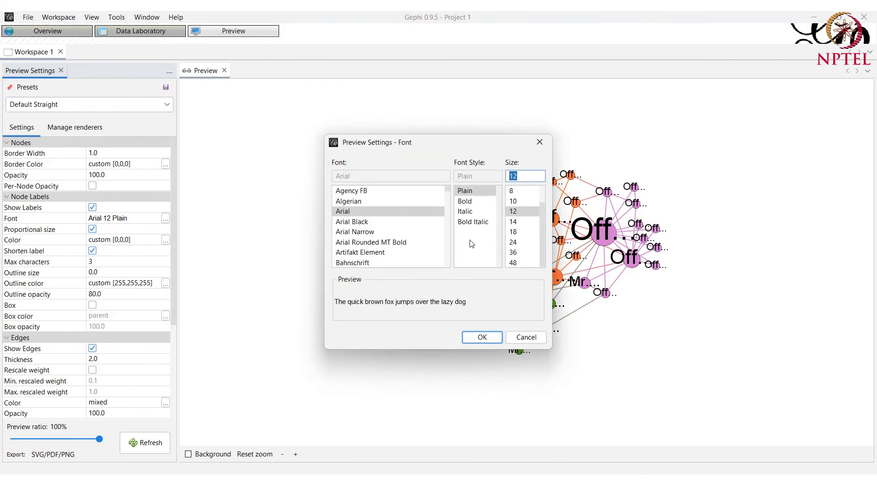
{"action": "scroll", "coordinate": [373, 262], "scroll_direction": "down", "scroll_amount": 1}
{"action": "left_click", "coordinate": [364, 253]}
{"action": "left_click", "coordinate": [463, 333]}
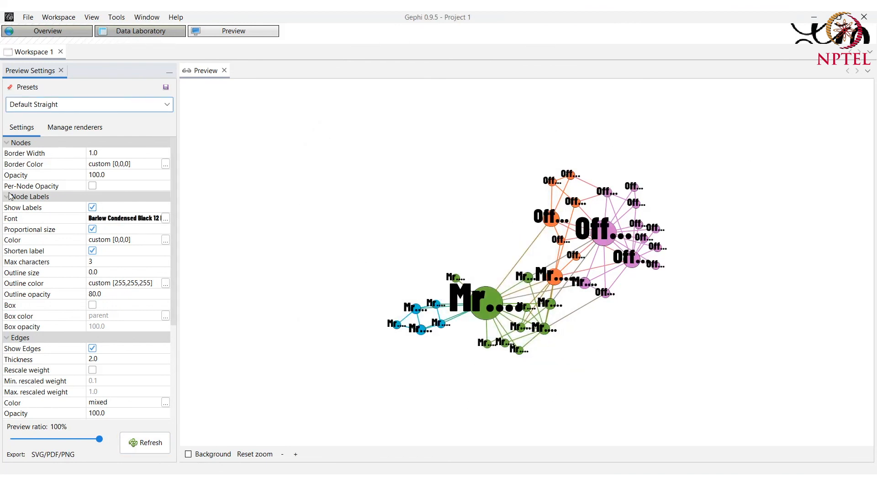
{"action": "left_click", "coordinate": [93, 207]}
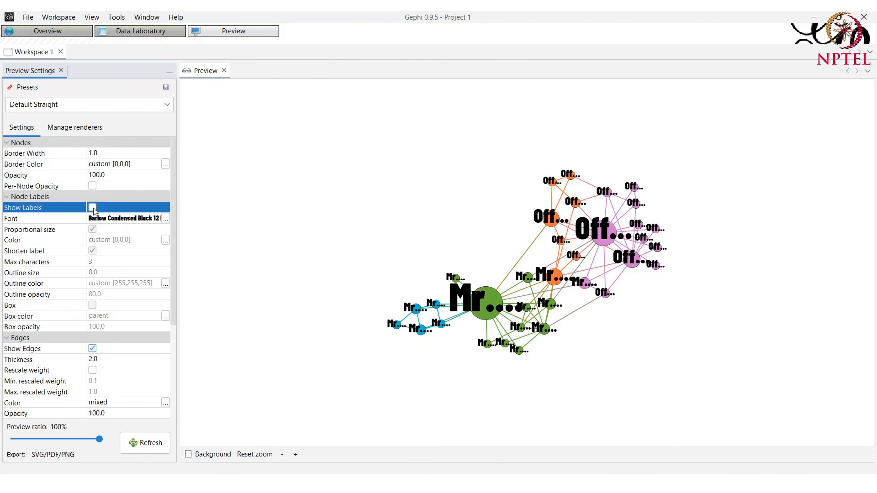
{"action": "left_click", "coordinate": [151, 445]}
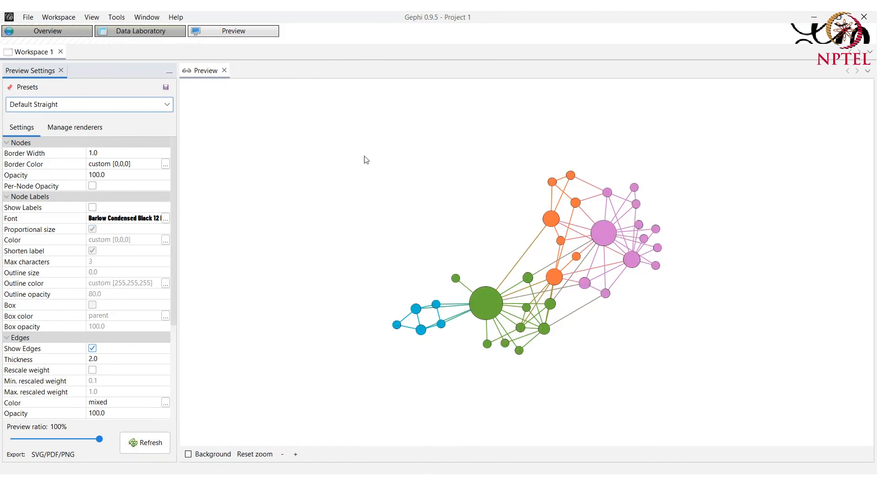
Step: Review the preview's edge, edge arrow and edge label settings
{"action": "scroll", "coordinate": [111, 283], "scroll_direction": "down", "scroll_amount": 5}
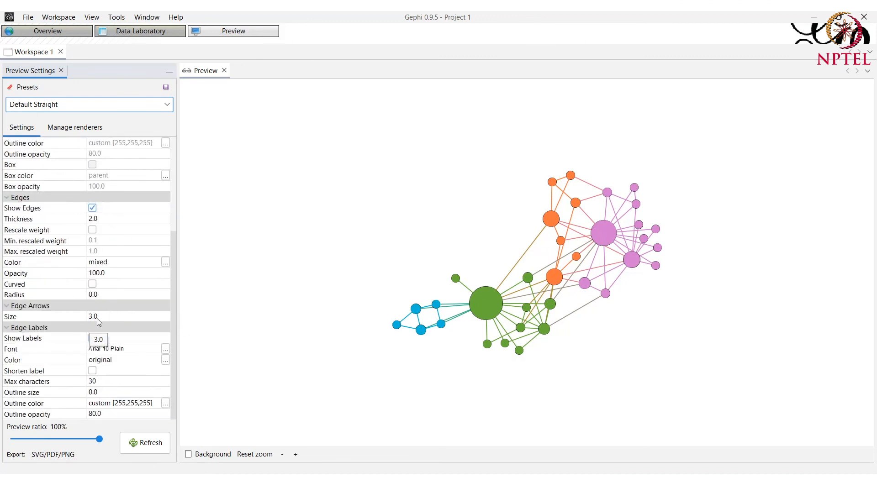
{"action": "left_click", "coordinate": [92, 338]}
{"action": "scroll", "coordinate": [109, 404], "scroll_direction": "up", "scroll_amount": 2}
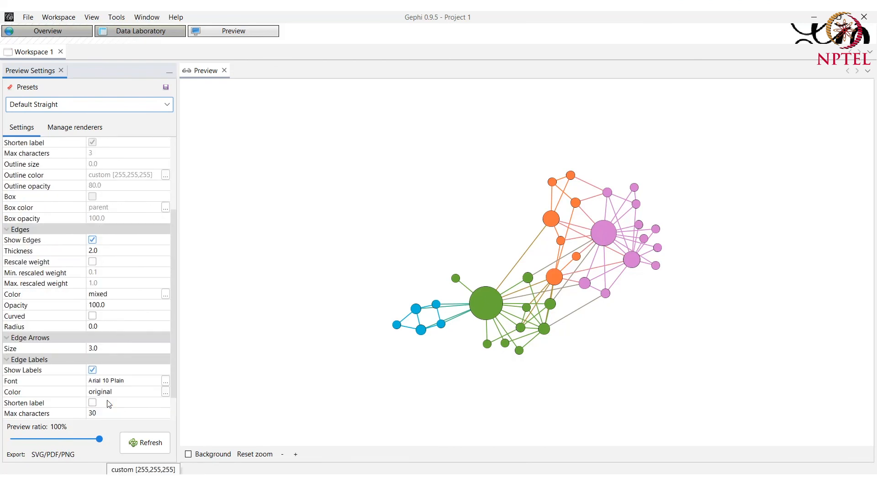
{"action": "scroll", "coordinate": [109, 404], "scroll_direction": "up", "scroll_amount": 5}
{"action": "scroll", "coordinate": [110, 358], "scroll_direction": "down", "scroll_amount": 6}
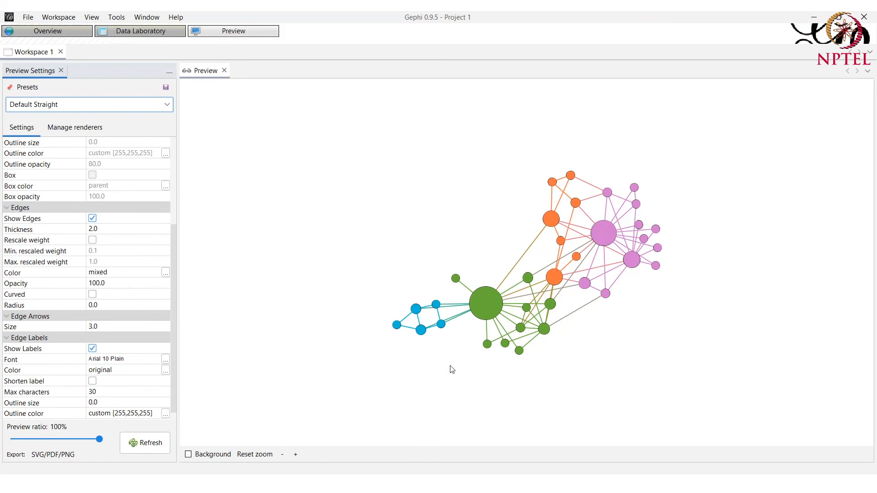
Step: Export the preview rendering to the Documents folder as an SVG file named sample
{"action": "left_click", "coordinate": [48, 454]}
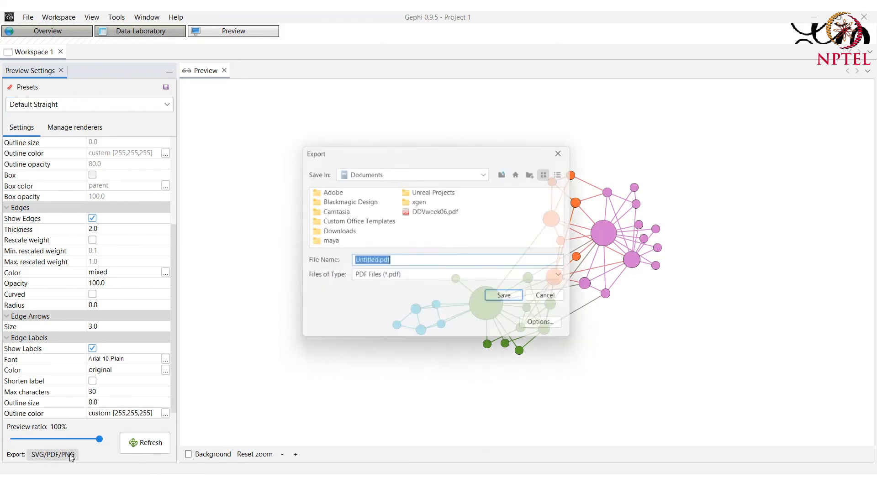
{"action": "left_click", "coordinate": [402, 266]}
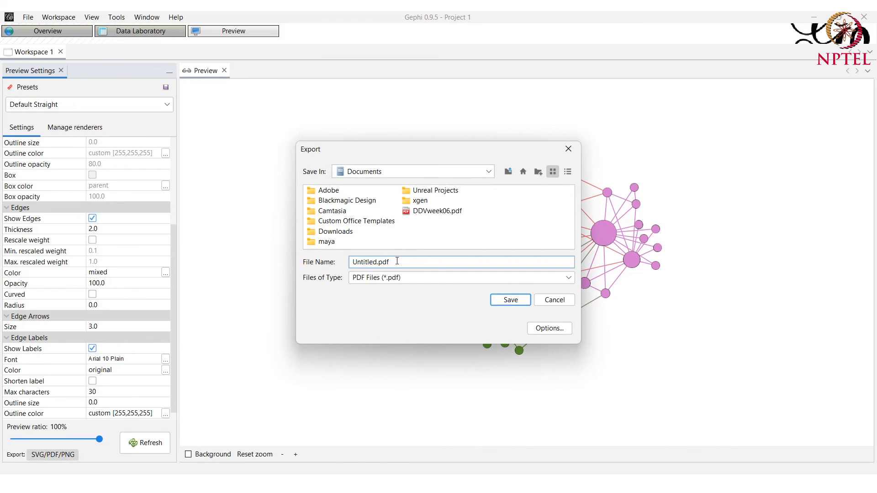
{"action": "key", "text": "BackSpace"}
{"action": "key", "text": "BackSpace"}
{"action": "key", "text": "BackSpace"}
{"action": "key", "text": "BackSpace"}
{"action": "type", "text": "Sample"}
{"action": "left_click", "coordinate": [413, 279]}
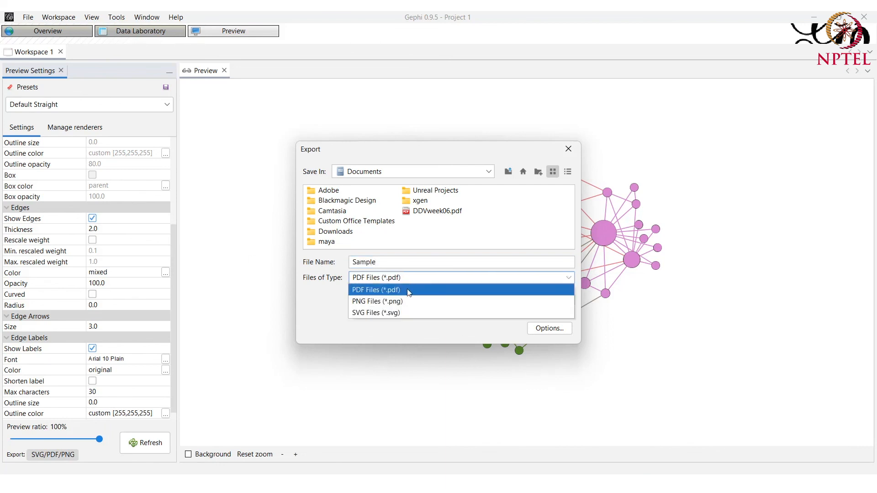
{"action": "left_click", "coordinate": [382, 313]}
{"action": "double_click", "coordinate": [388, 262]}
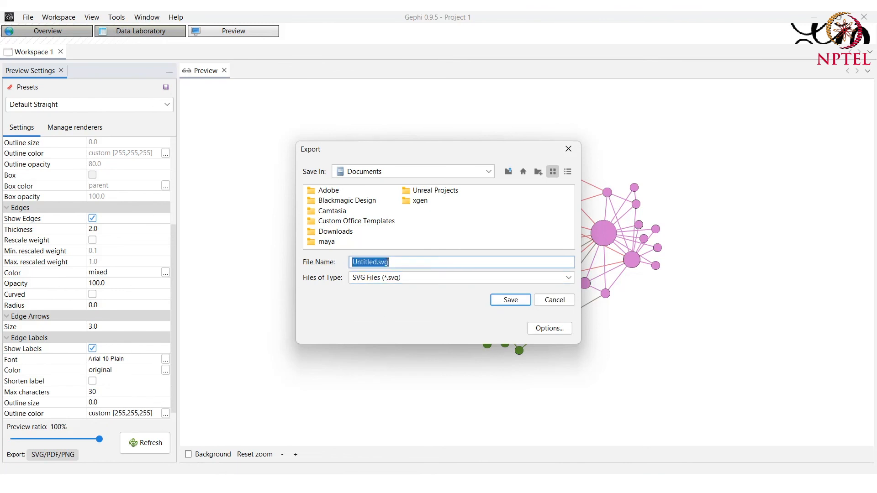
{"action": "type", "text": "sample"}
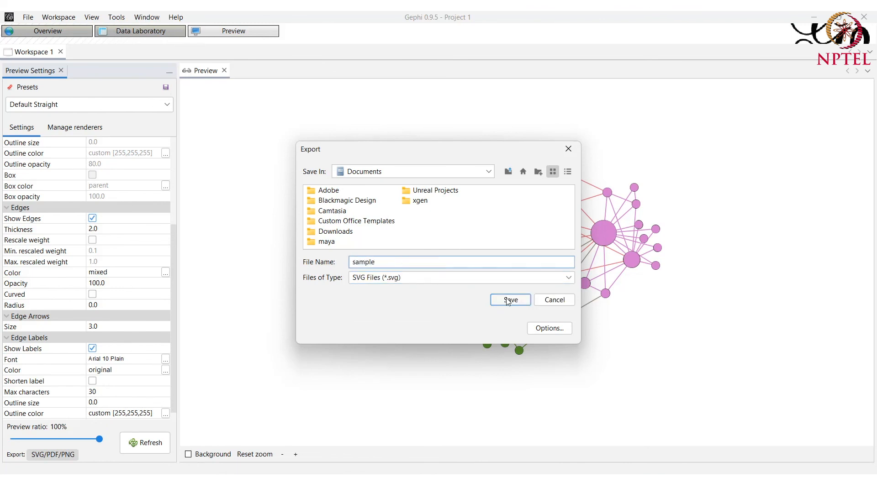
{"action": "left_click", "coordinate": [508, 301]}
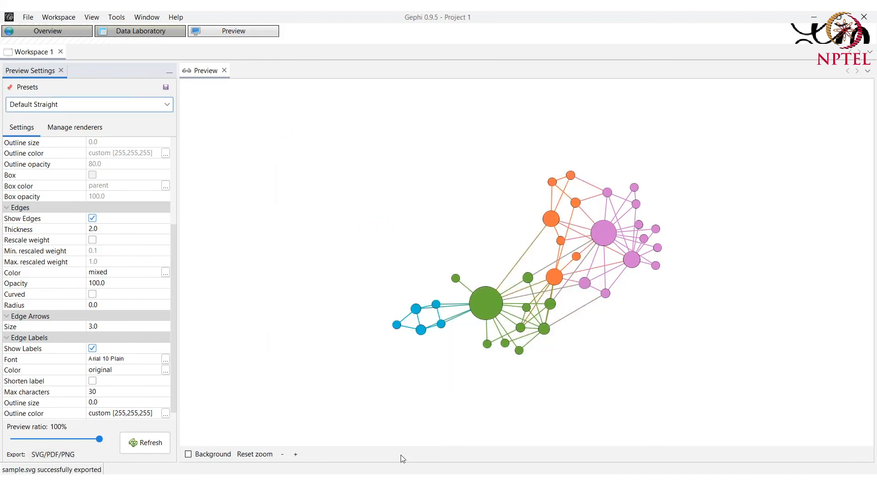
Step: Switch to File Explorer, open sample.svg from the Documents folder to inspect the exported graph, and close the browser and Explorer windows
{"action": "key", "text": "super+e"}
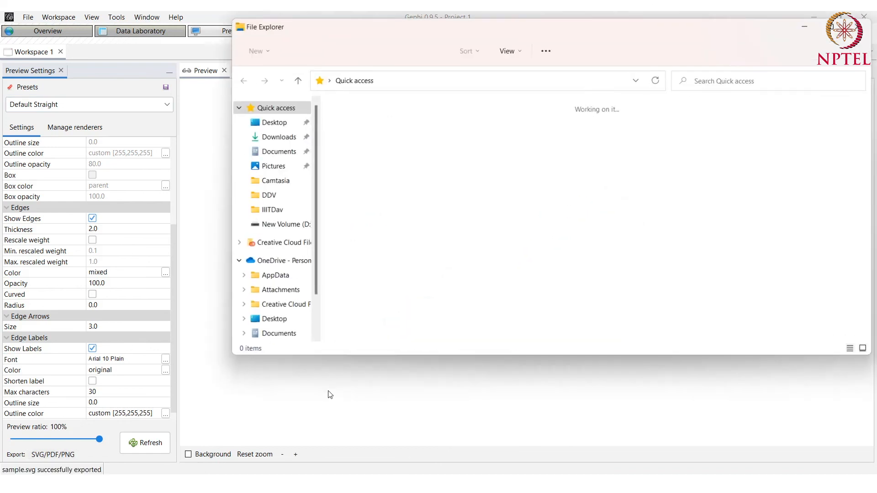
{"action": "left_click", "coordinate": [277, 151]}
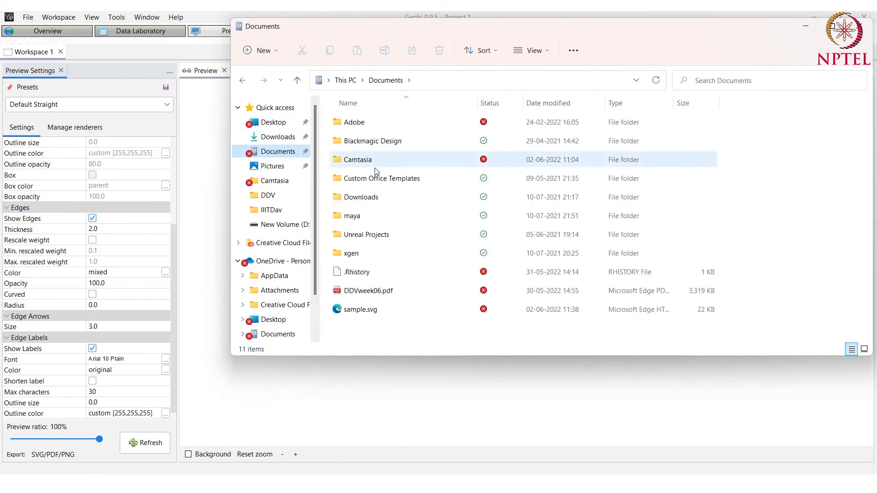
{"action": "left_click", "coordinate": [371, 310]}
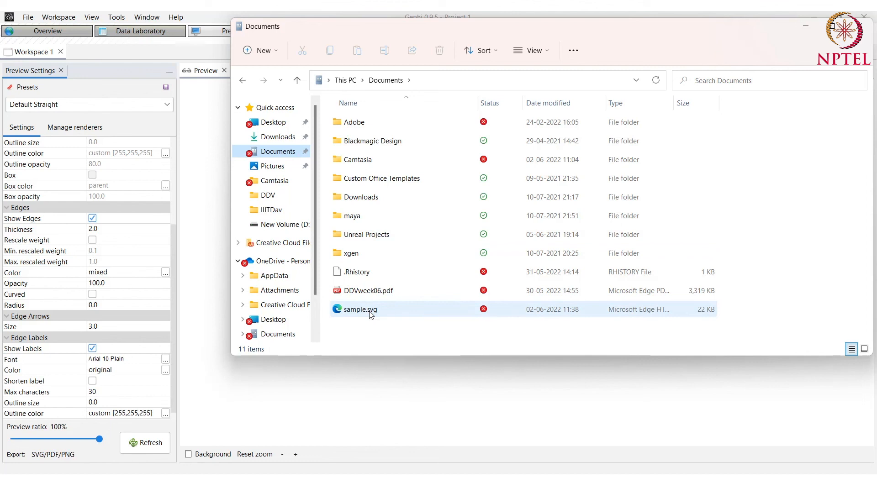
{"action": "double_click", "coordinate": [370, 310]}
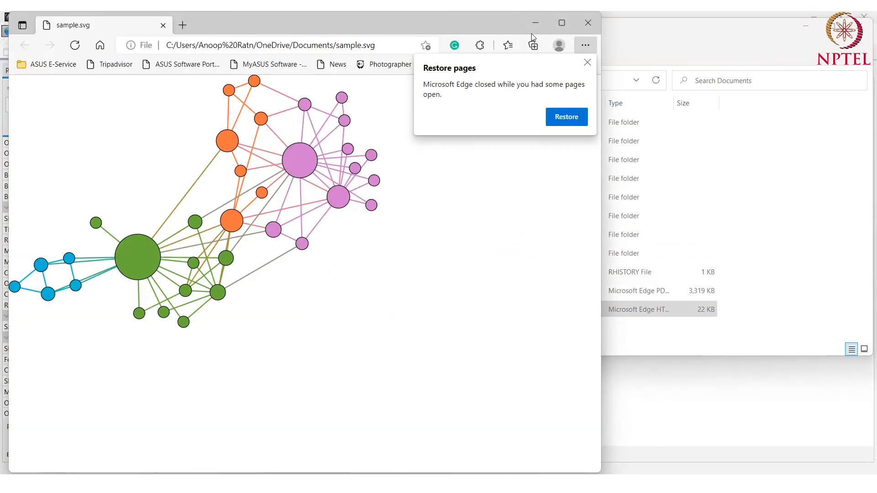
{"action": "left_click", "coordinate": [587, 62]}
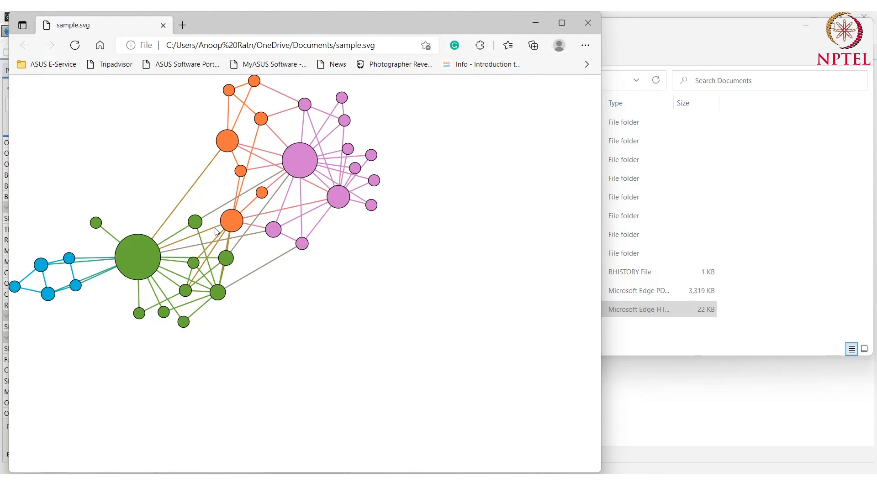
{"action": "left_click_drag", "start_coordinate": [286, 26], "coordinate": [417, 41]}
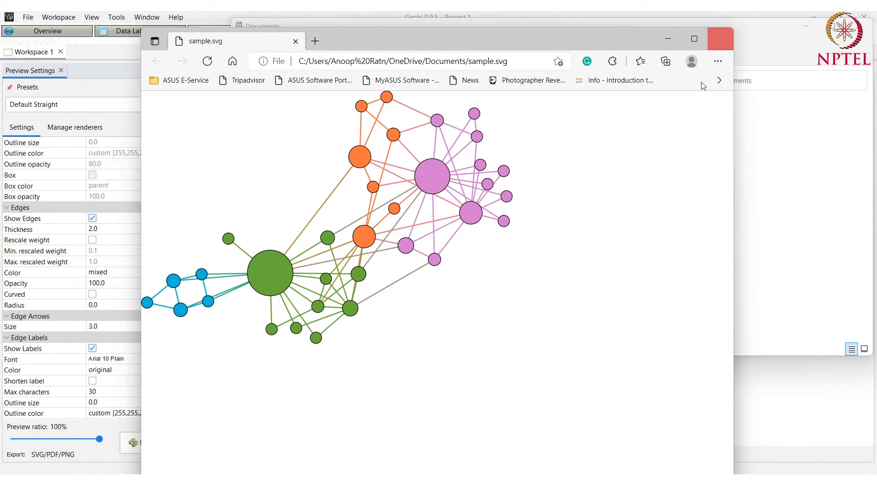
{"action": "left_click", "coordinate": [724, 46]}
{"action": "left_click", "coordinate": [868, 31]}
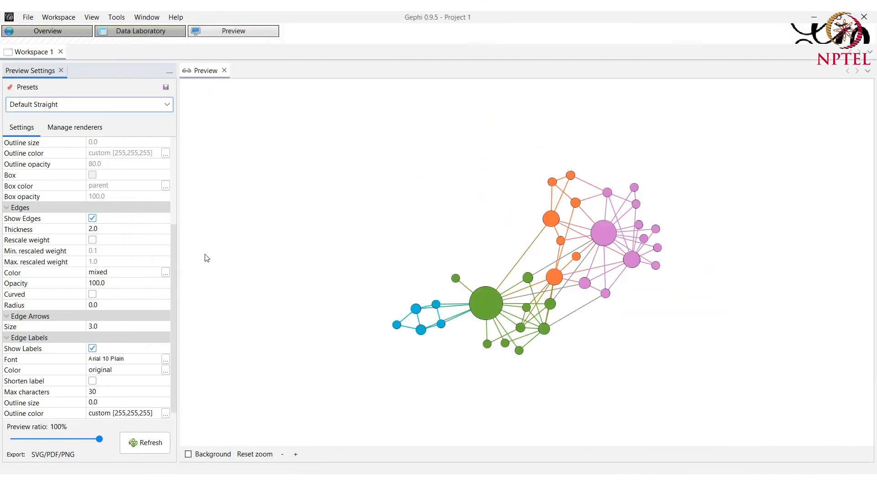
Step: Return from the preview to the graph overview
{"action": "left_click", "coordinate": [54, 31]}
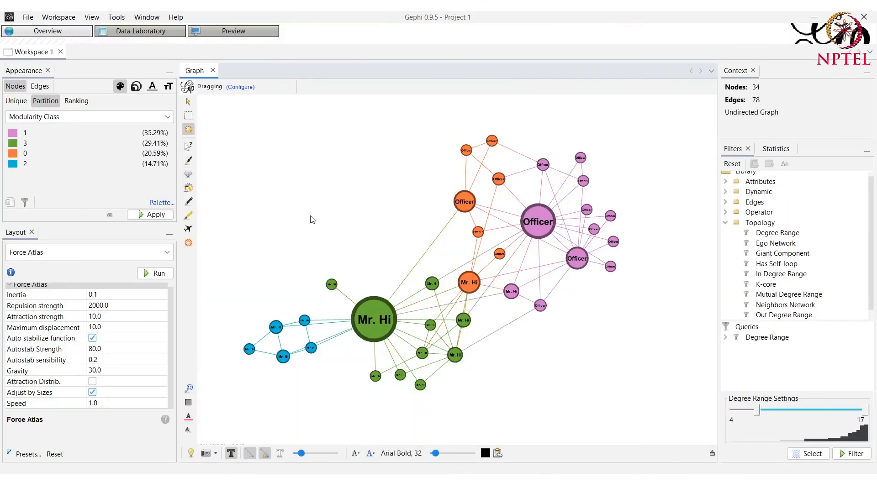